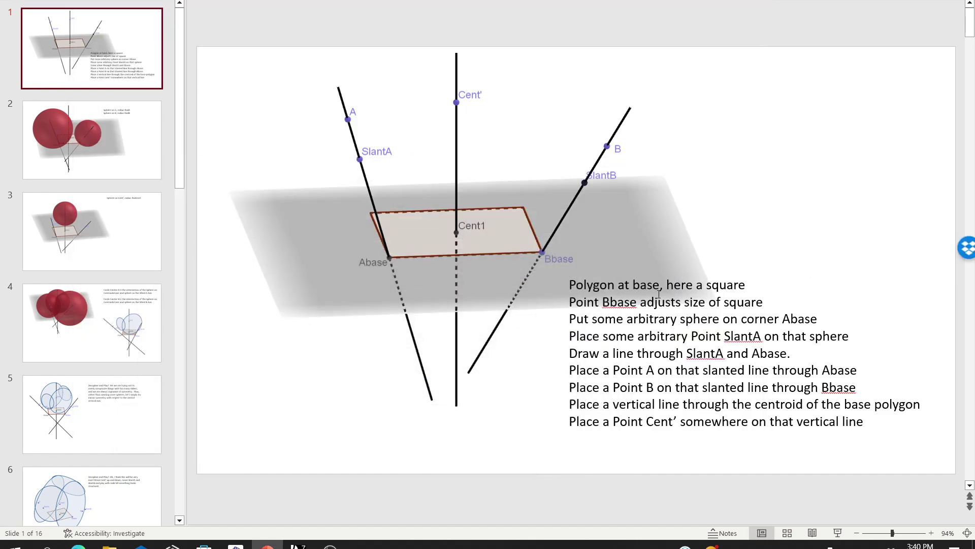
- Bring the Rhino 7 window with the strut frame model in front of PowerPoint
click(299, 545)
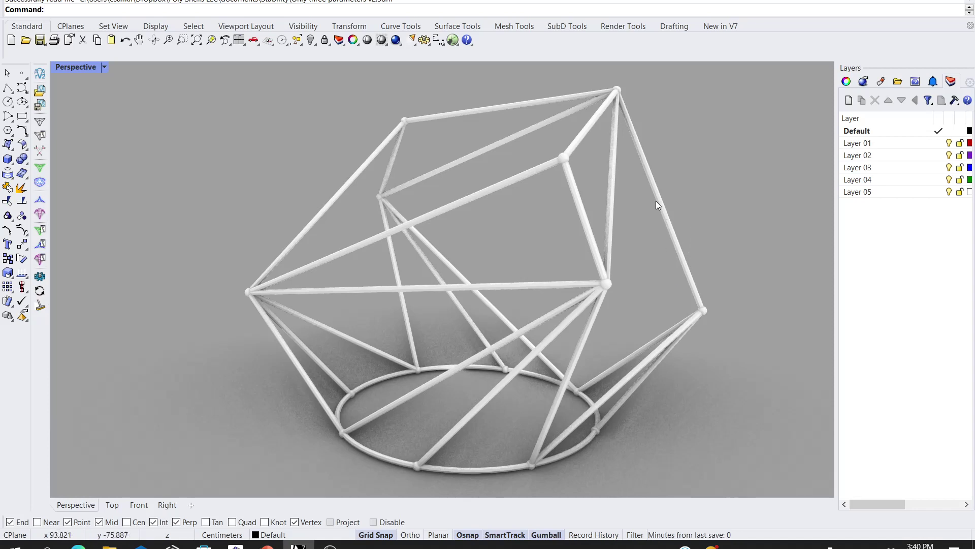
- Orbit the Perspective viewport to view the strut shell from a slightly different angle
right_drag(655, 202, 681, 206)
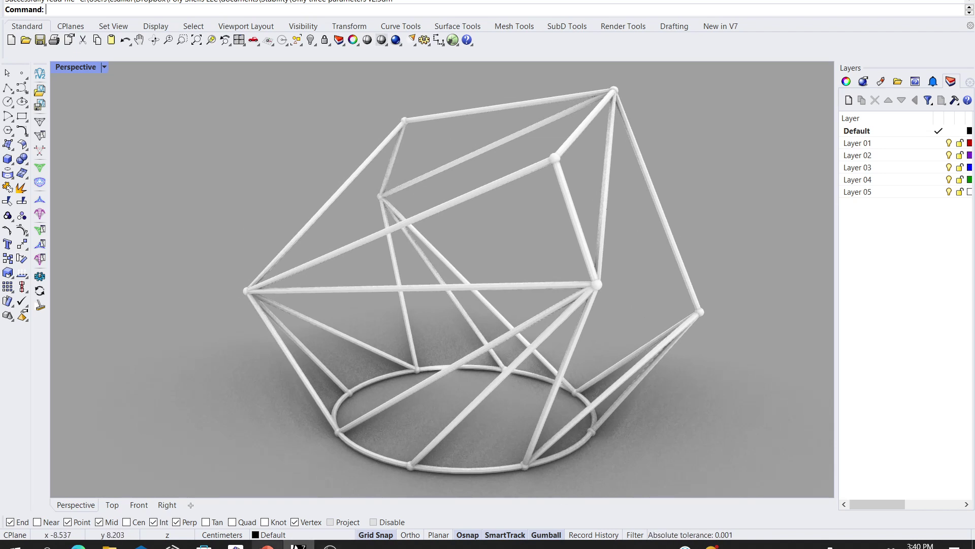
- Return to PowerPoint and start the slide show full screen from slide 1
click(267, 545)
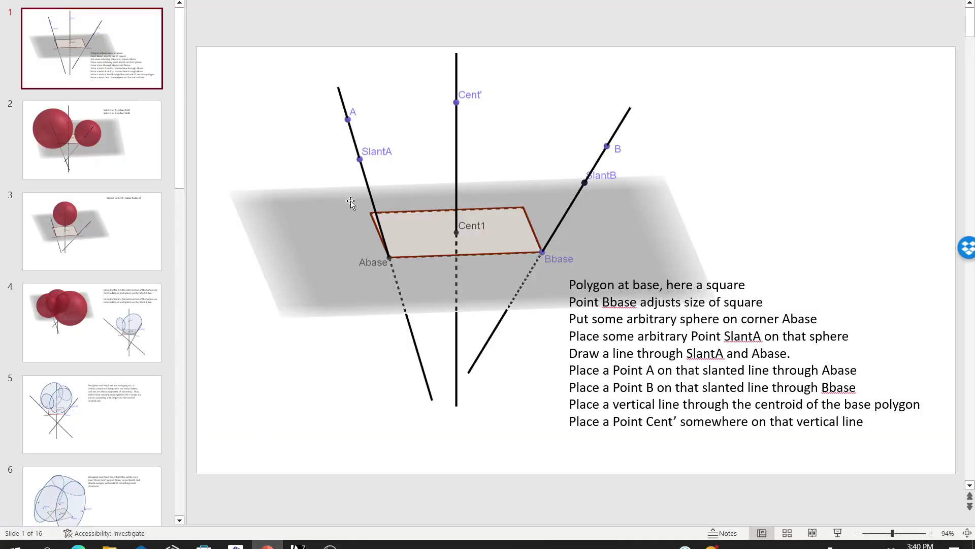
click(838, 533)
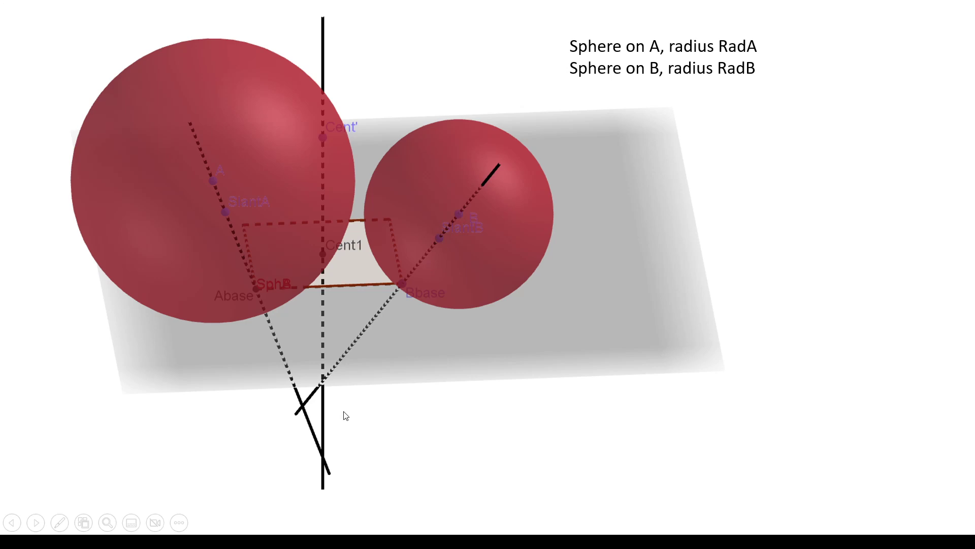
- End the PowerPoint slide show after reaching the spheres-on-A-and-B slide
key(Escape)
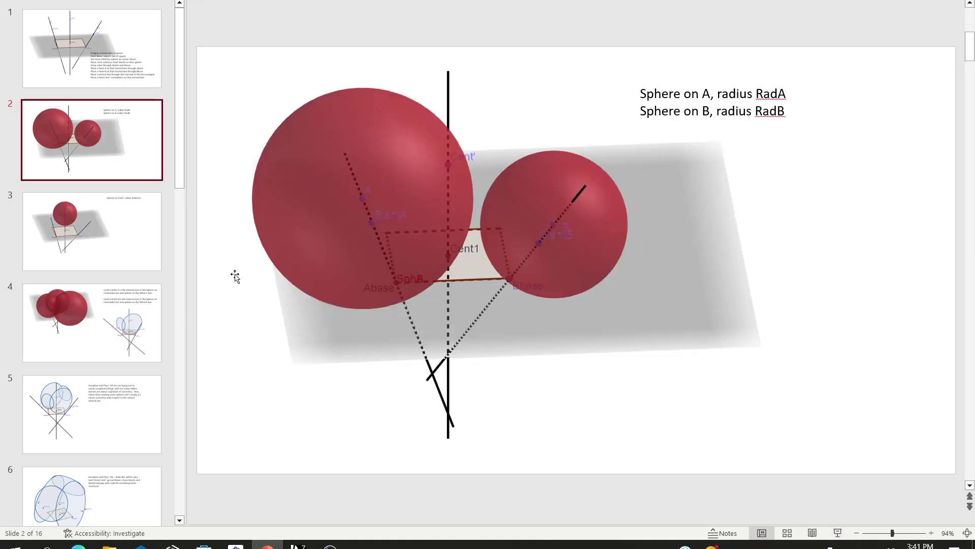
- In GeoGebra, hide all Segment rows via Show Object, leaving points and base circle visible
click(236, 544)
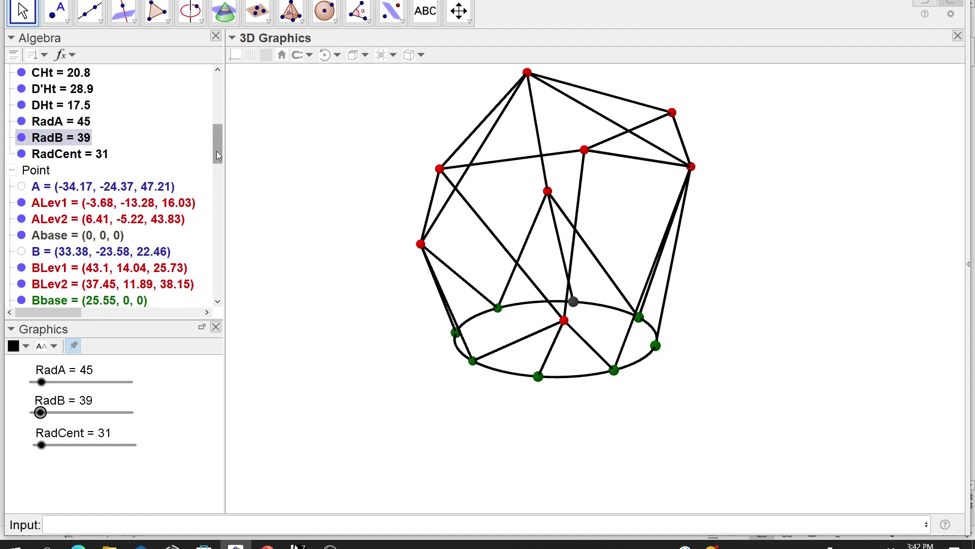
drag(217, 155, 218, 225)
right_click(29, 149)
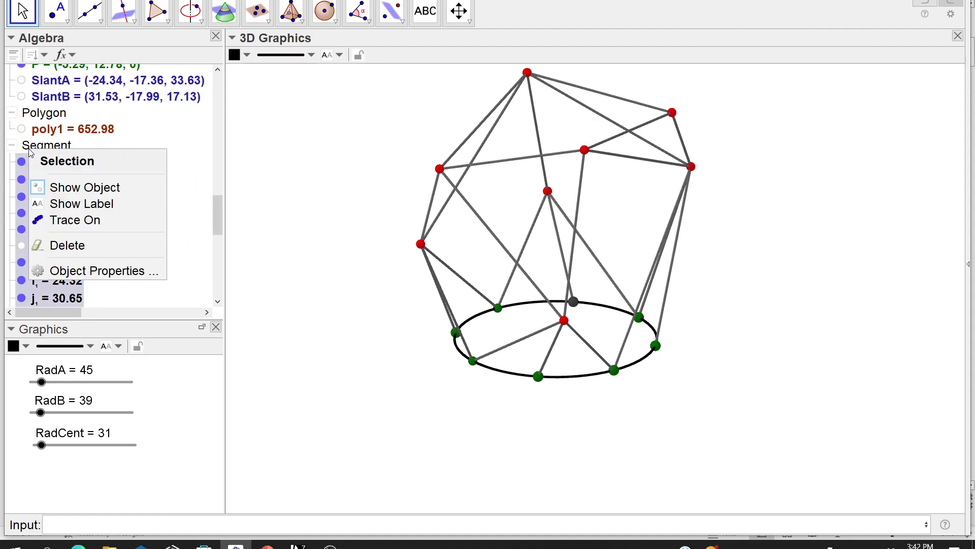
click(66, 189)
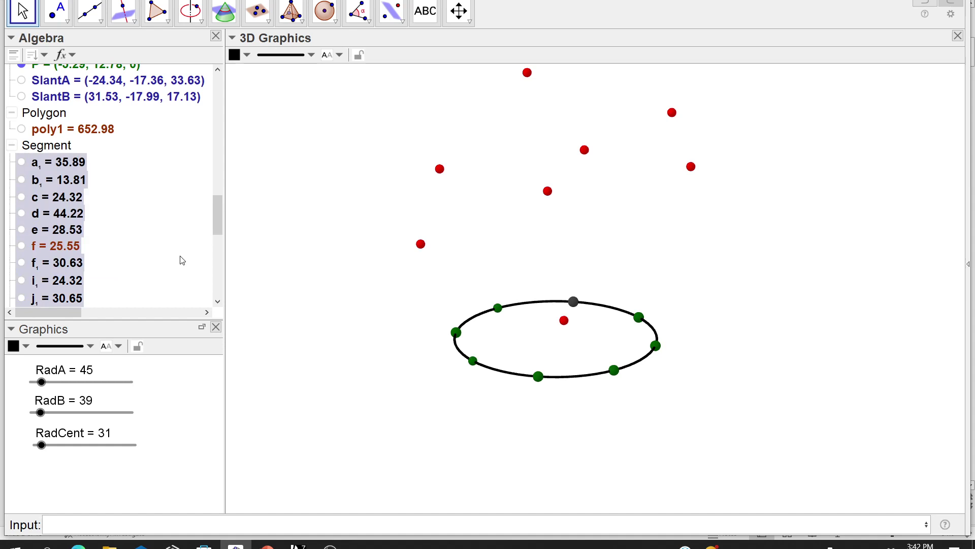
- Show the base polygon poly1 and briefly toggle sphere SphA on and off
click(23, 129)
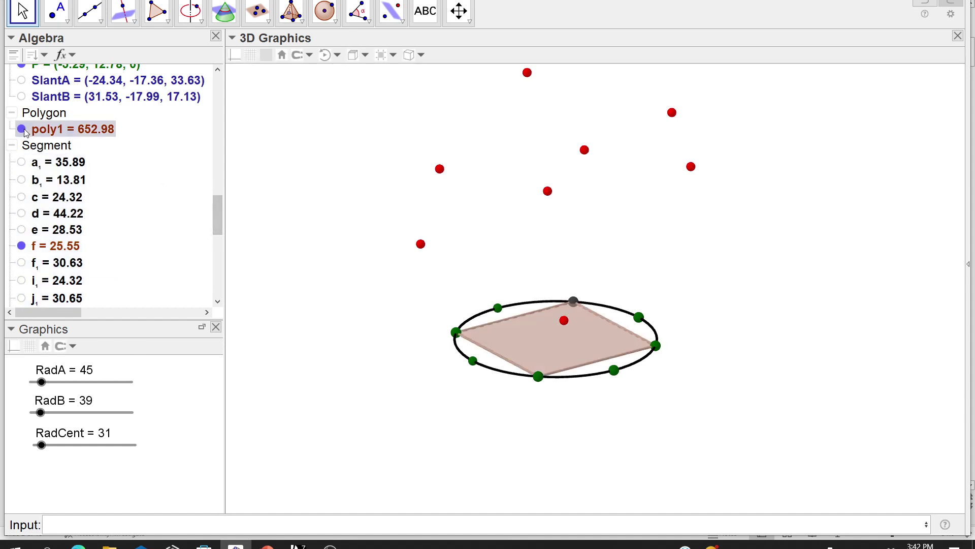
scroll(215, 207, up, 1)
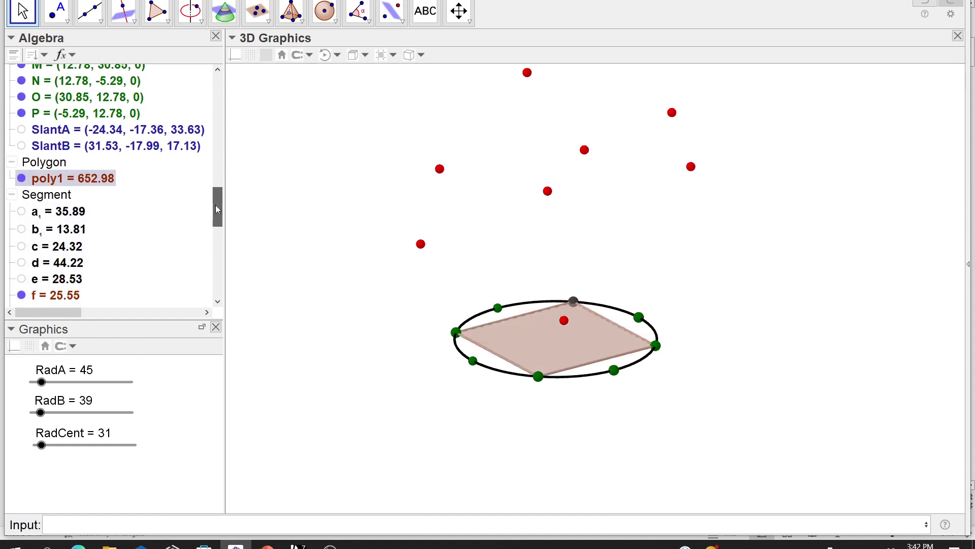
drag(215, 206, 218, 291)
click(22, 234)
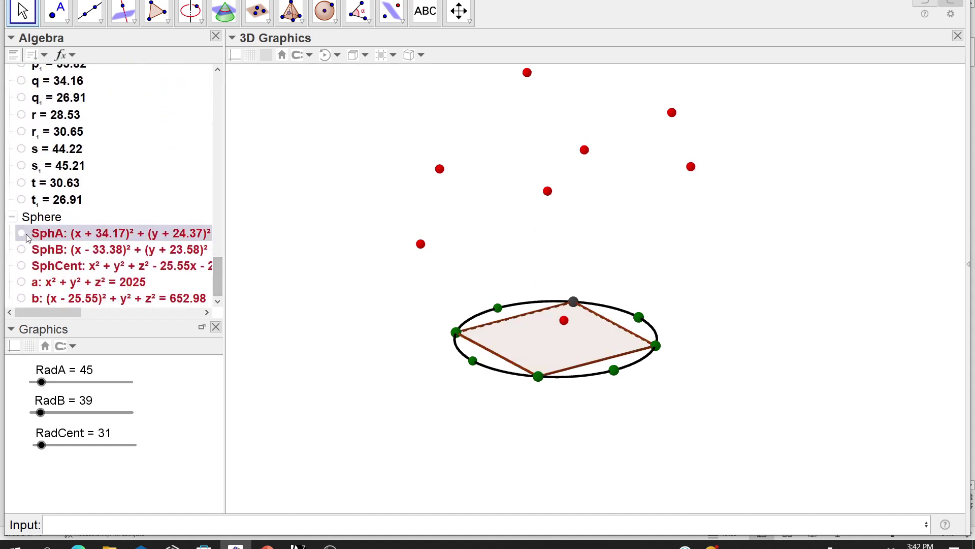
click(21, 233)
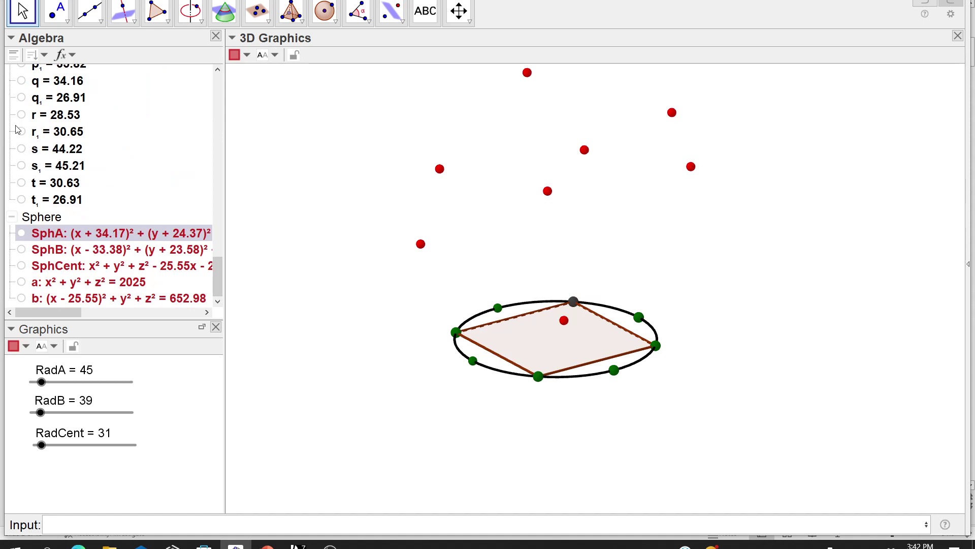
scroll(28, 144, up, 5)
scroll(28, 147, up, 8)
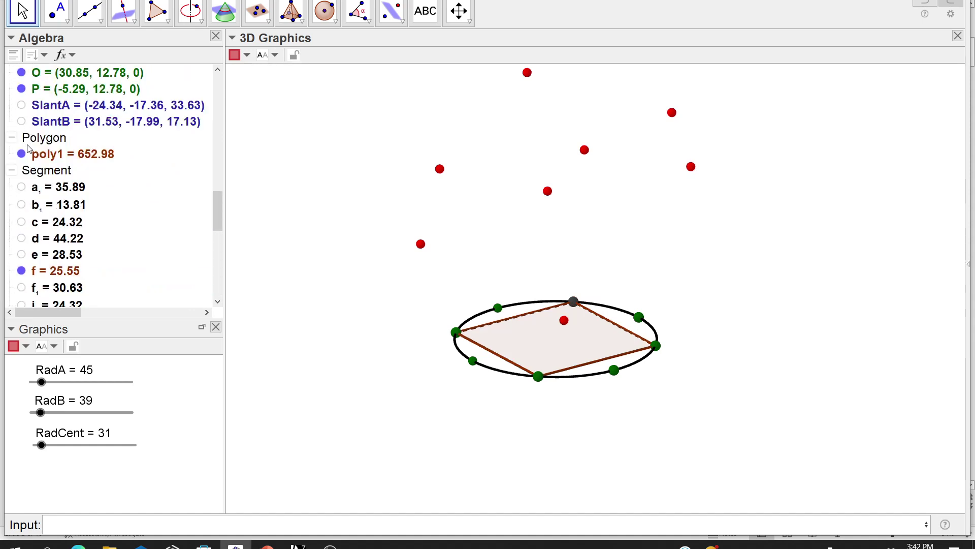
scroll(30, 150, up, 8)
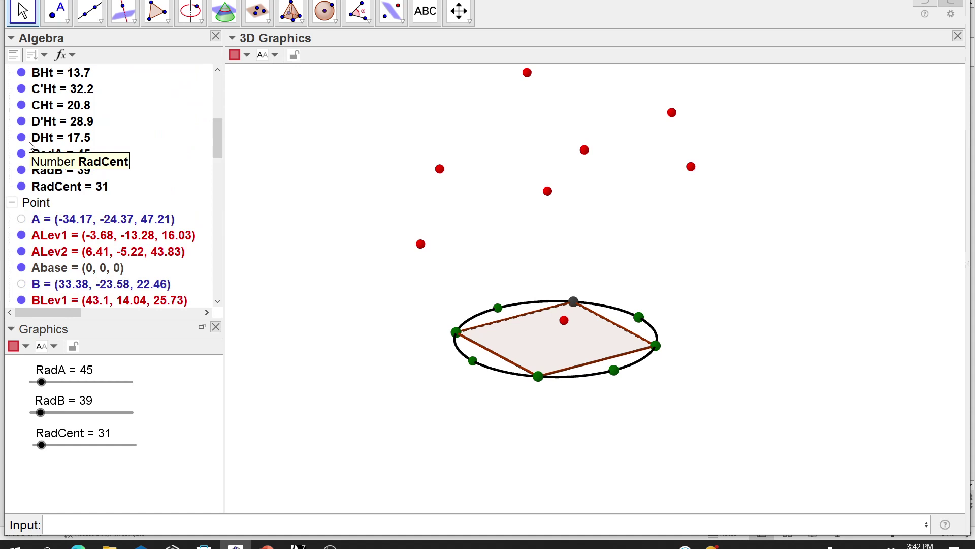
scroll(31, 152, up, 5)
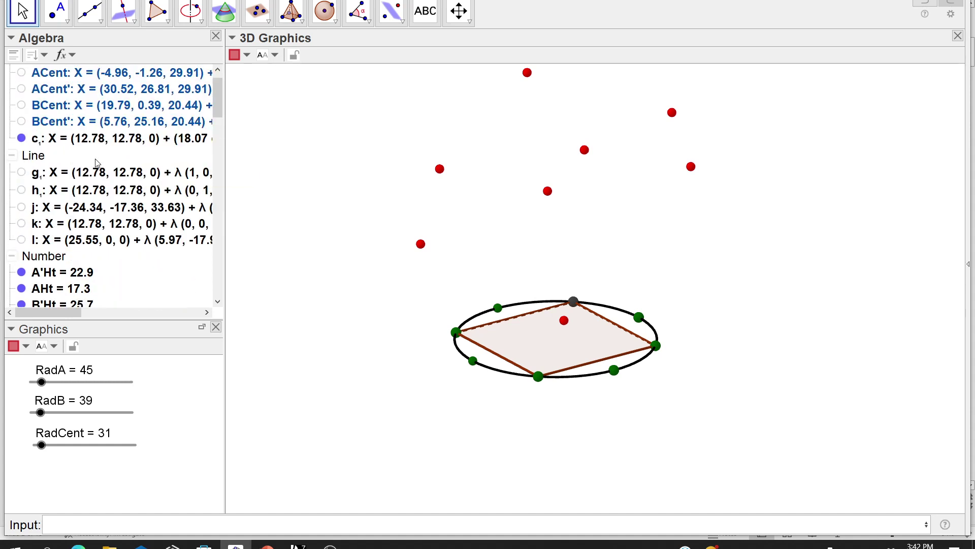
- Show slanted lines j and l, leaving lines g1 and vertical k hidden after brief toggles
click(21, 176)
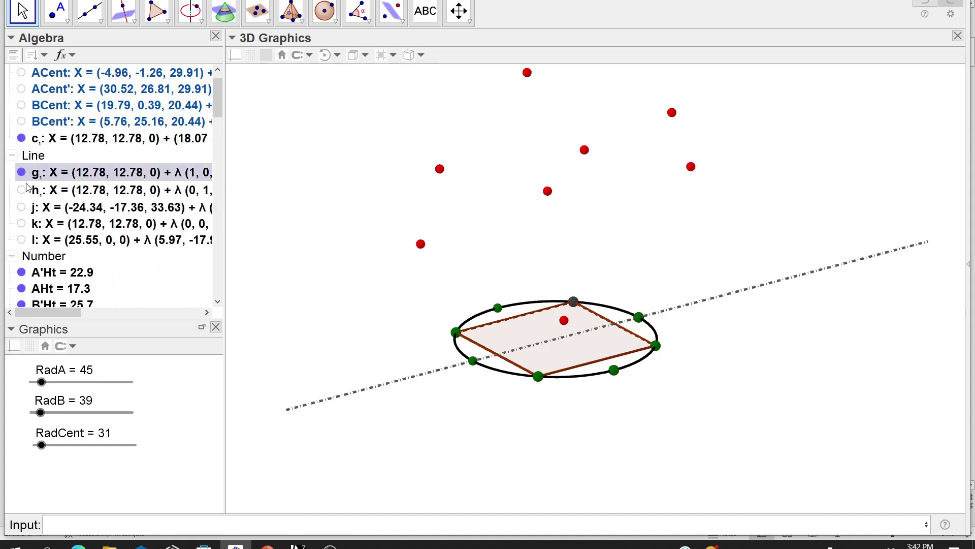
click(22, 174)
click(21, 208)
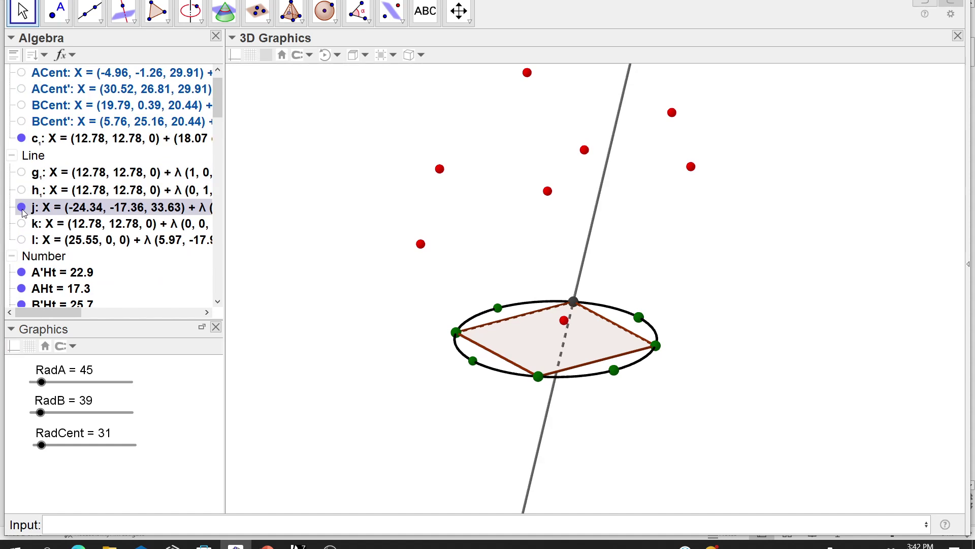
click(22, 224)
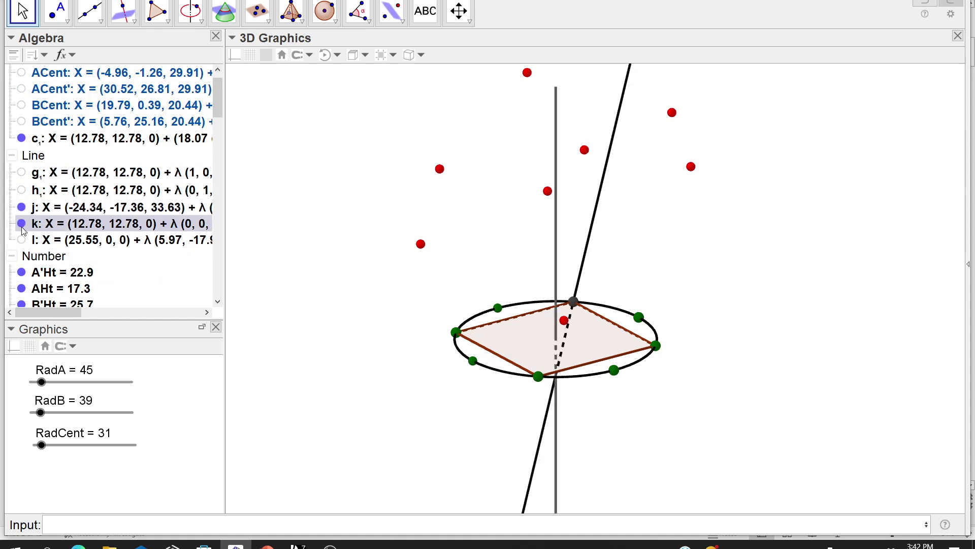
click(22, 225)
click(23, 241)
drag(312, 246, 314, 249)
scroll(104, 241, down, 5)
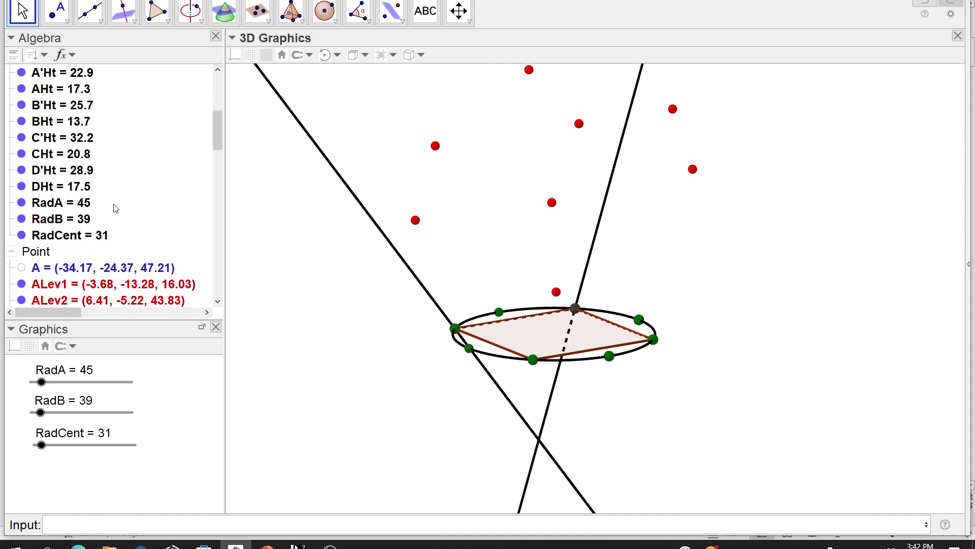
scroll(115, 207, down, 3)
scroll(99, 218, down, 3)
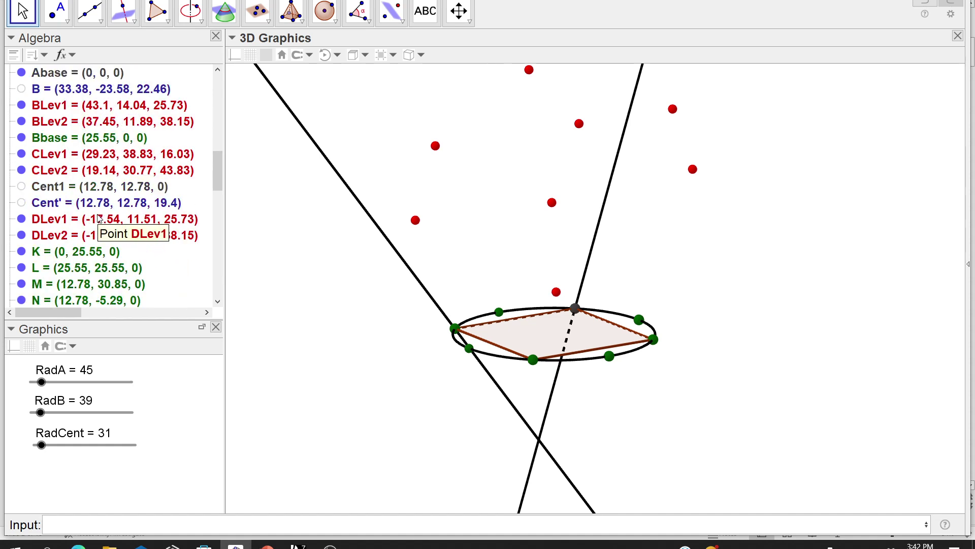
- Show SlantA and SlantB, then drag them to (-5.6, 20.12, 39.86) and (37.34, -11.59, 19.48)
scroll(100, 219, down, 1)
click(22, 251)
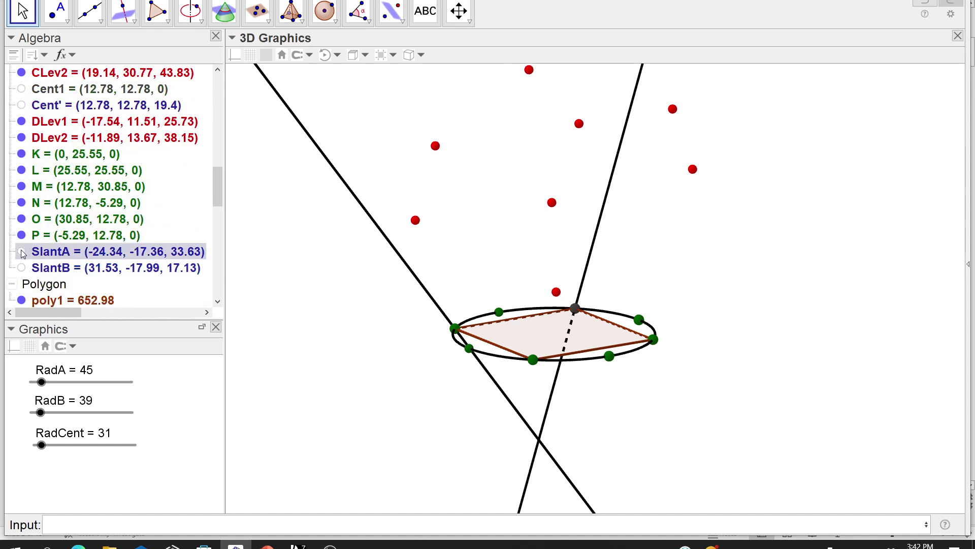
click(23, 267)
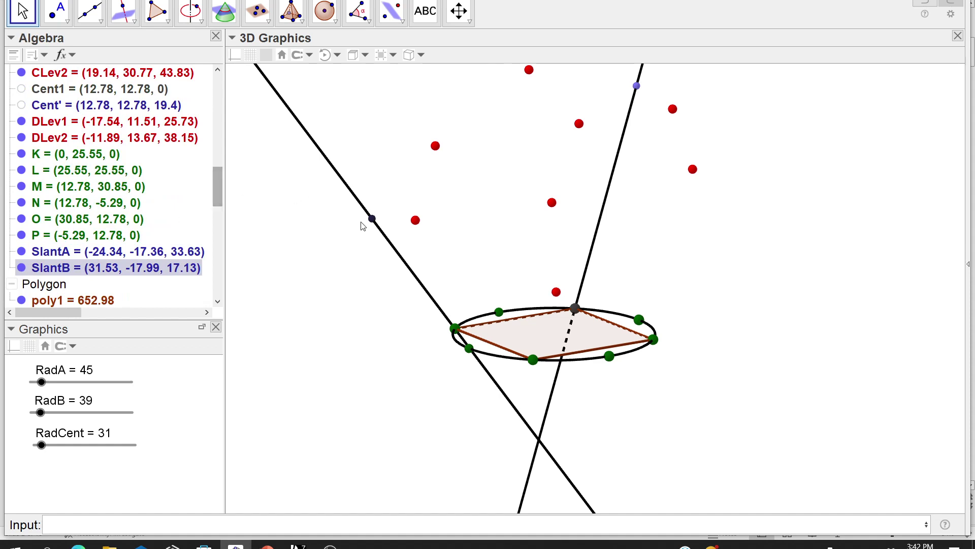
drag(374, 214, 365, 219)
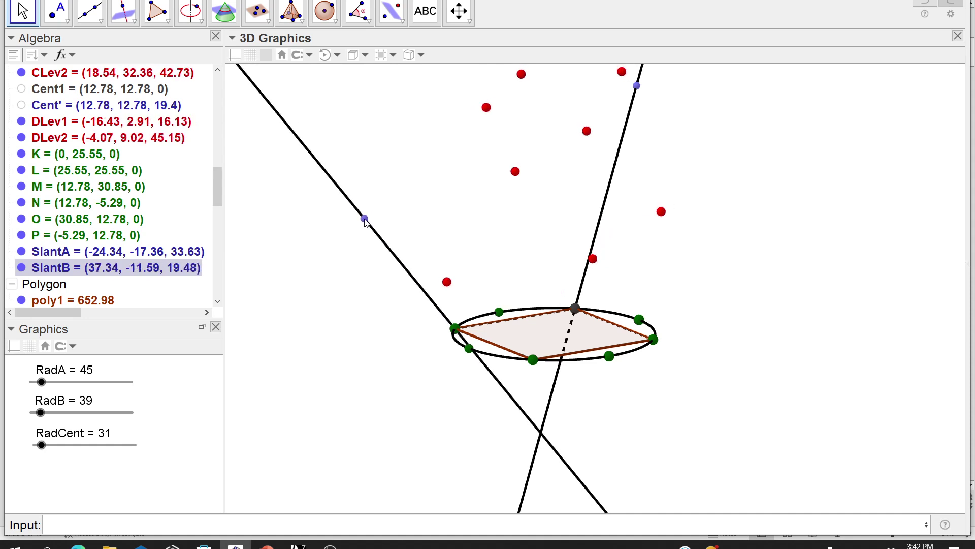
drag(637, 86, 664, 113)
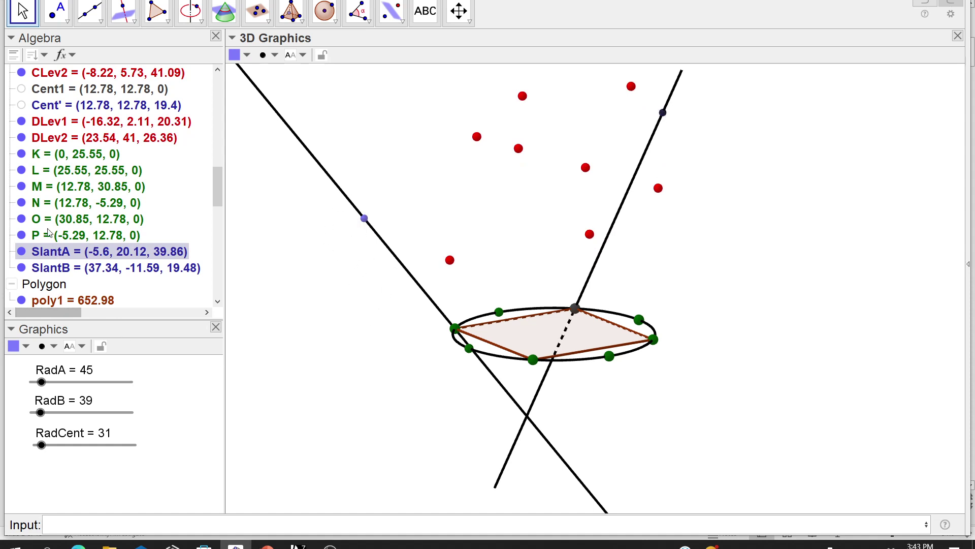
scroll(61, 205, up, 2)
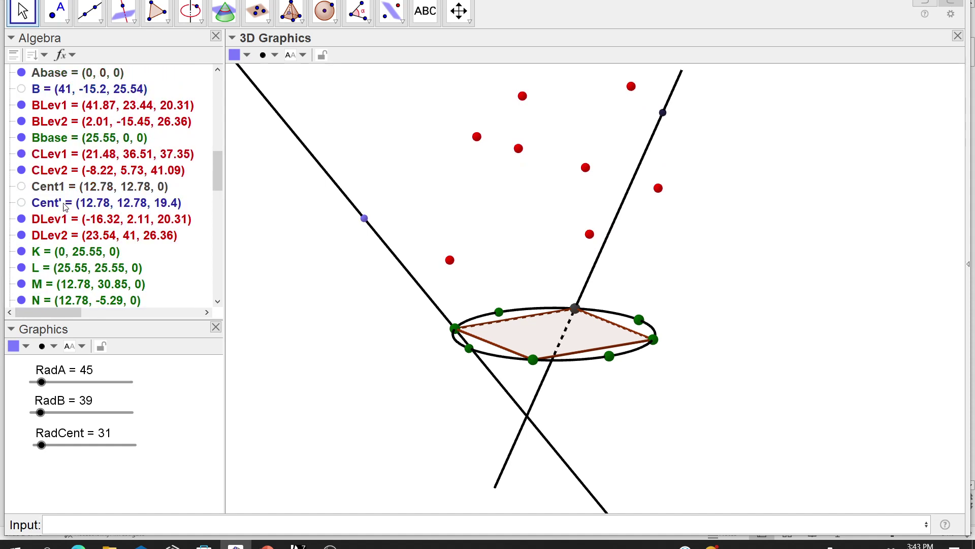
- Show point B and slide it and the right-line point along their slanted lines
click(26, 90)
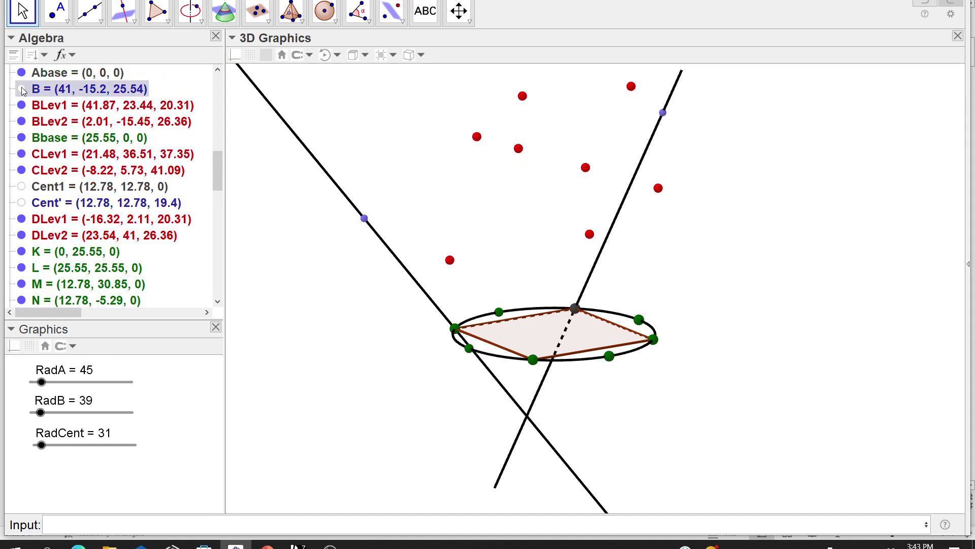
click(21, 89)
drag(335, 187, 362, 222)
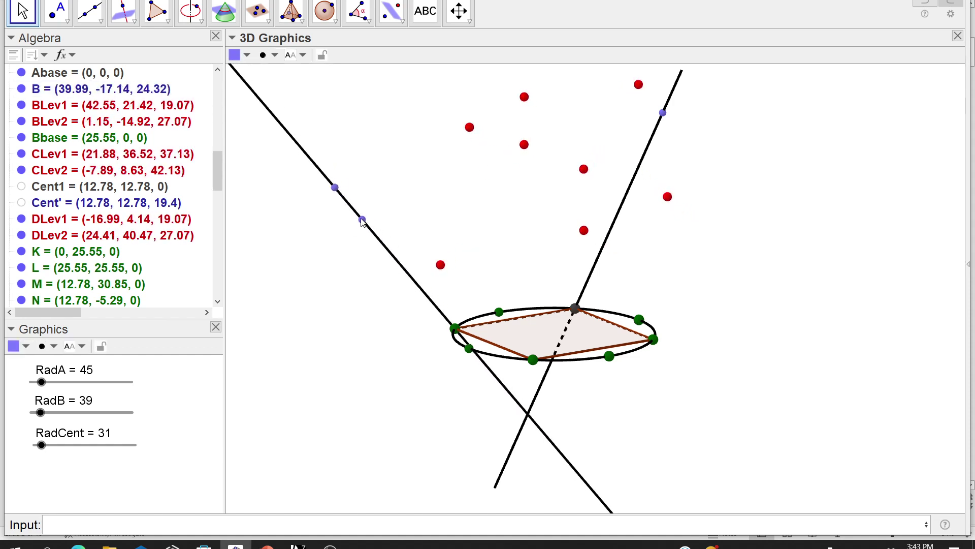
drag(335, 188, 316, 169)
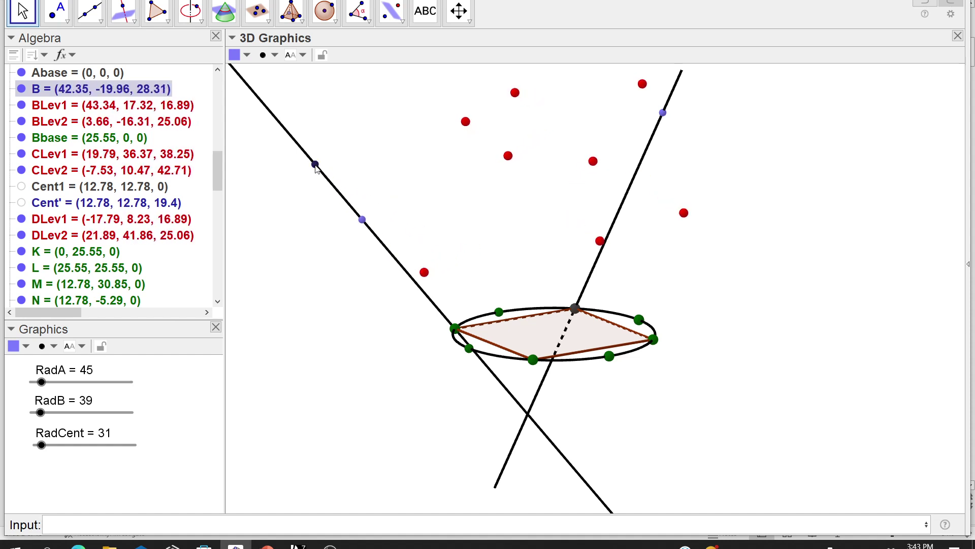
drag(663, 113, 669, 135)
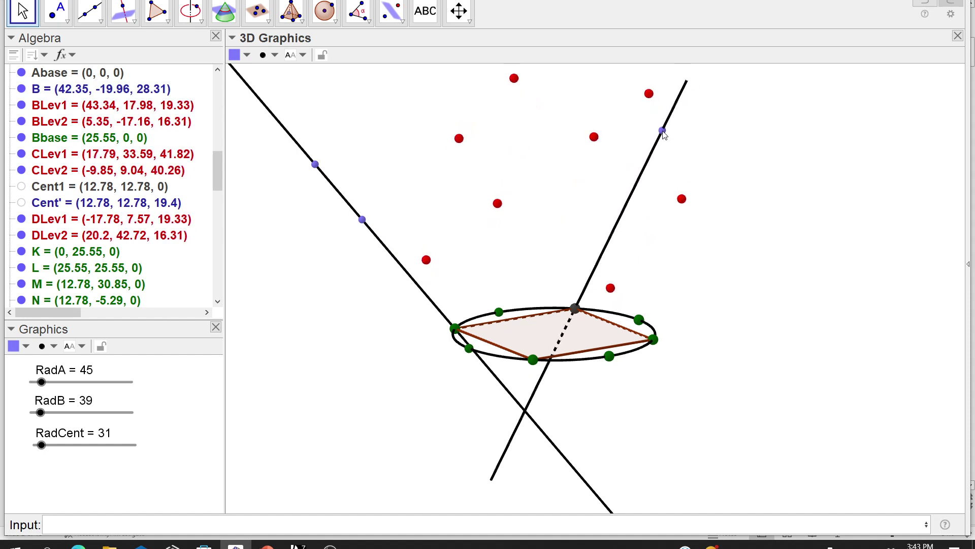
drag(664, 132, 663, 131)
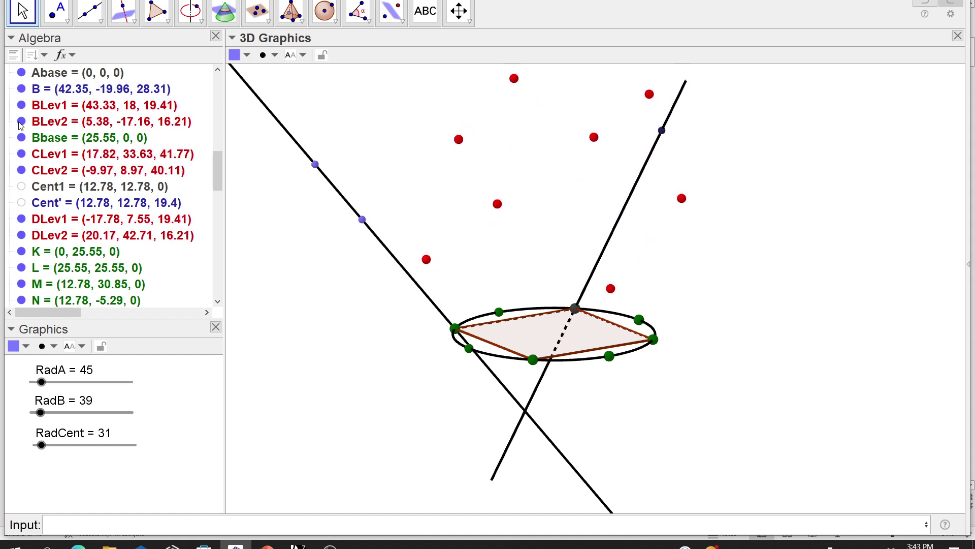
- Move point A along its slanted line to (-3.7, 32.01, 50.28)
scroll(21, 125, up, 1)
click(22, 74)
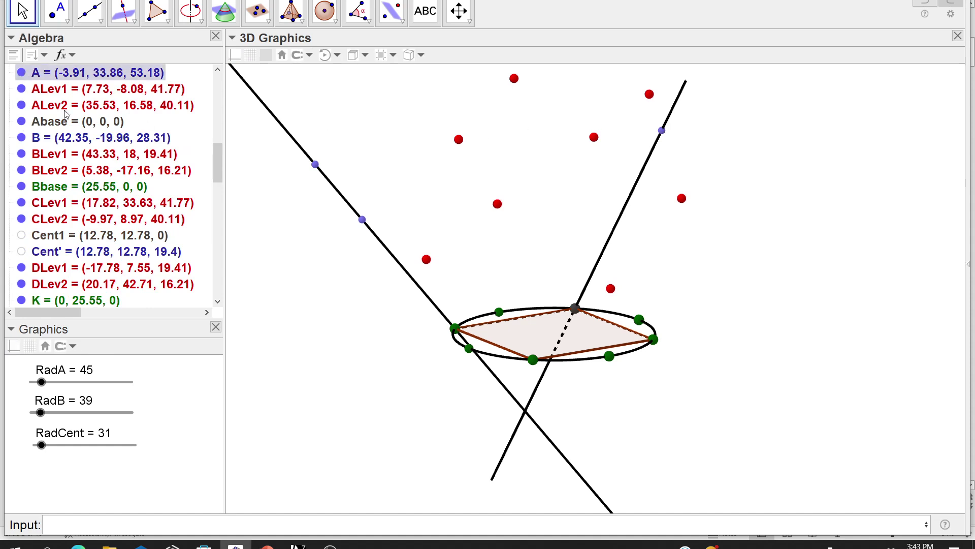
key(Down)
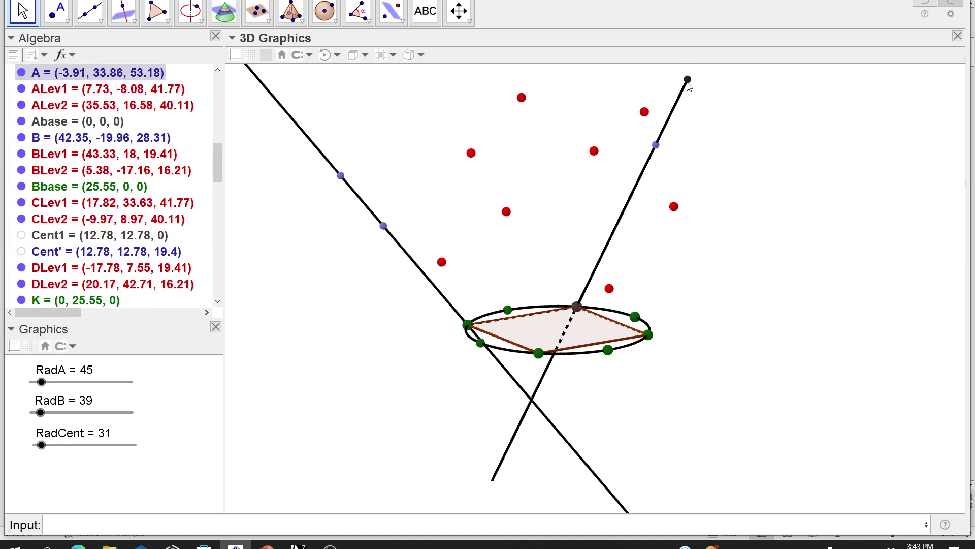
mouse_move(683, 99)
mouse_down()
mouse_move(673, 122)
mouse_move(684, 94)
mouse_move(690, 100)
mouse_up()
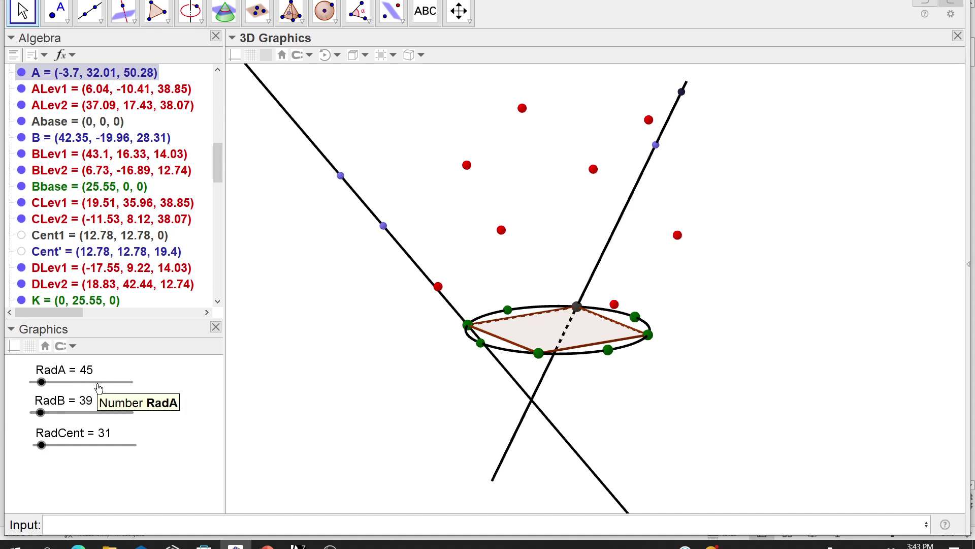
- Show spheres SphA, SphB and SphCent around the strut construction
scroll(86, 267, down, 4)
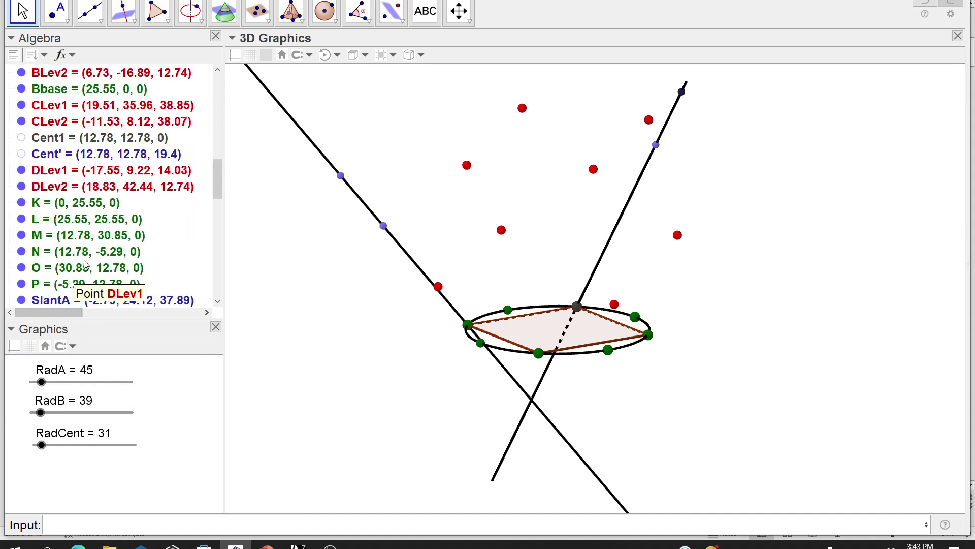
scroll(76, 270, down, 5)
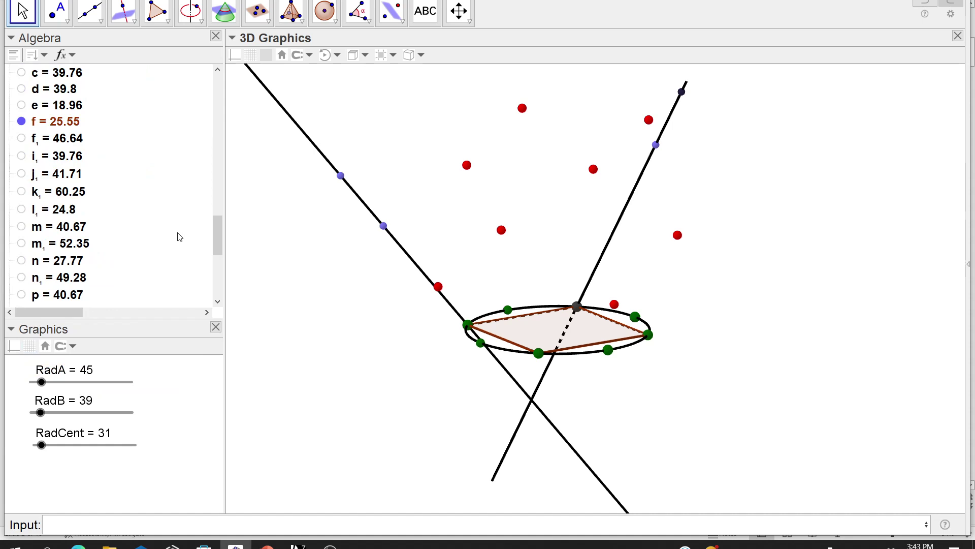
scroll(215, 243, down, 5)
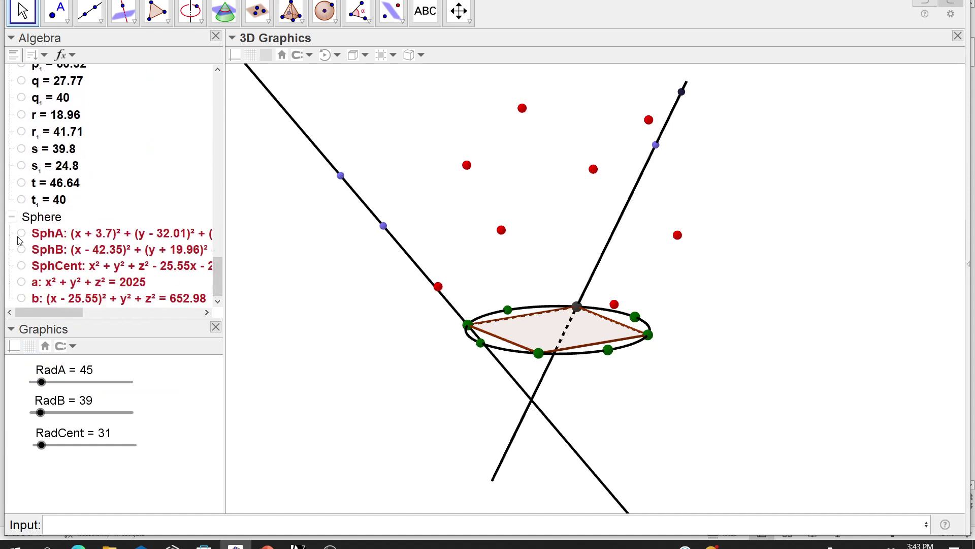
click(21, 233)
click(21, 249)
click(22, 266)
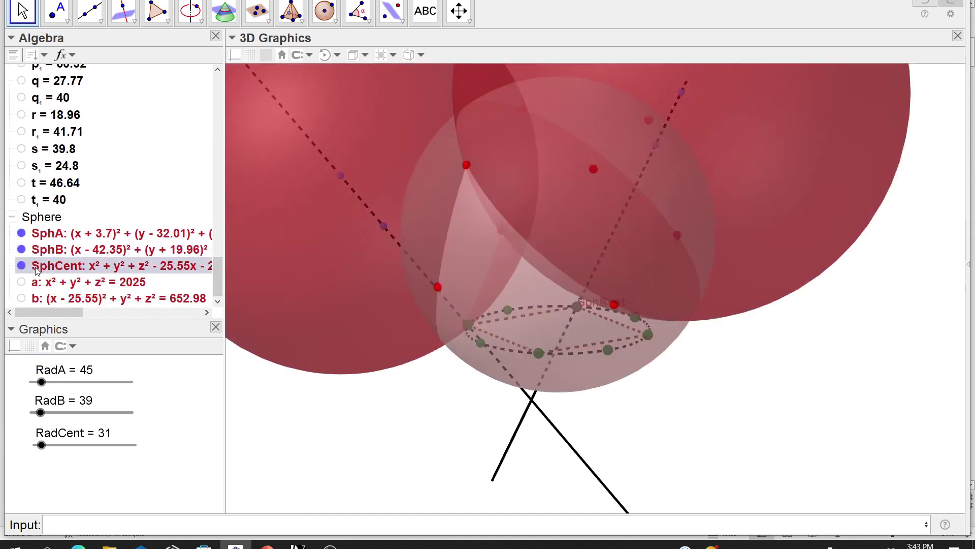
- Rotate the view to see the base edge-on and make point Cent' visible
scroll(374, 300, down, 5)
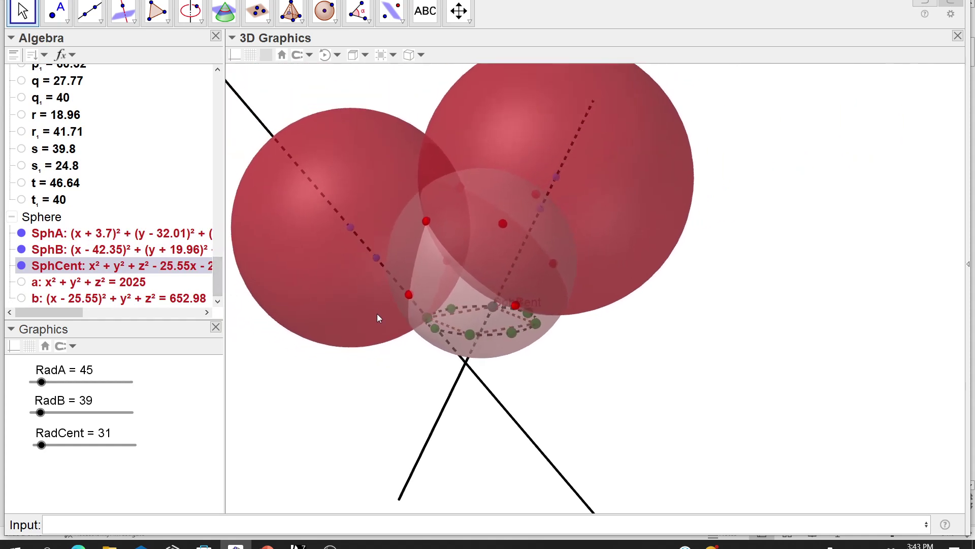
drag(378, 310, 406, 287)
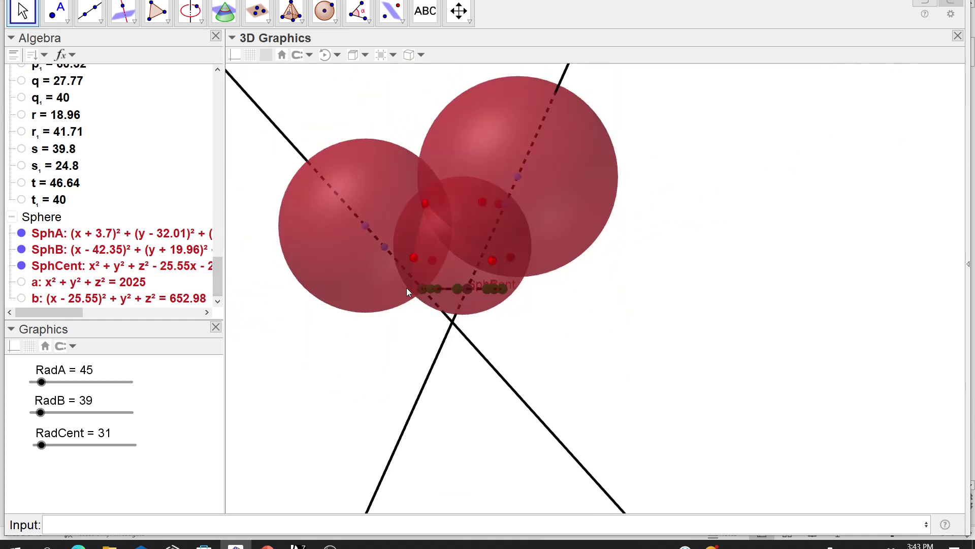
scroll(86, 163, up, 7)
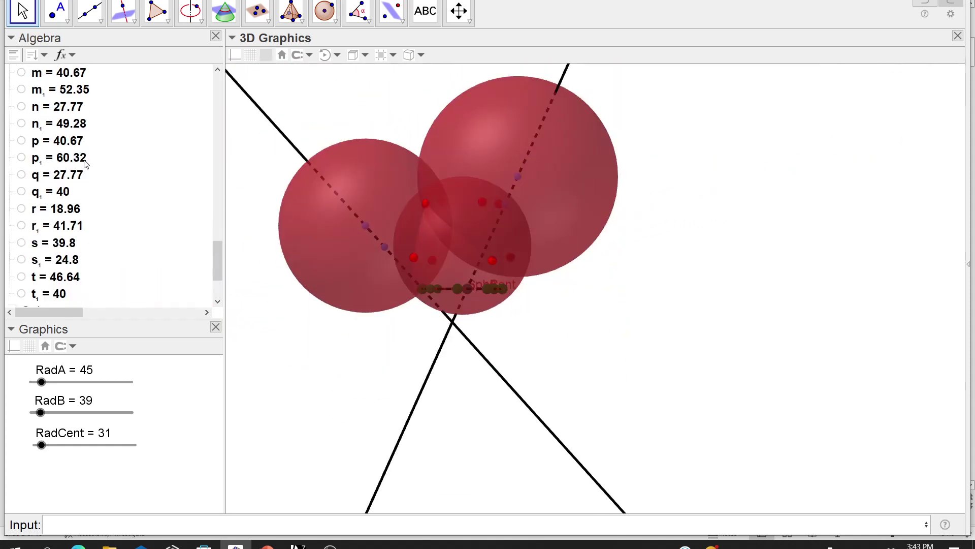
scroll(87, 157, up, 3)
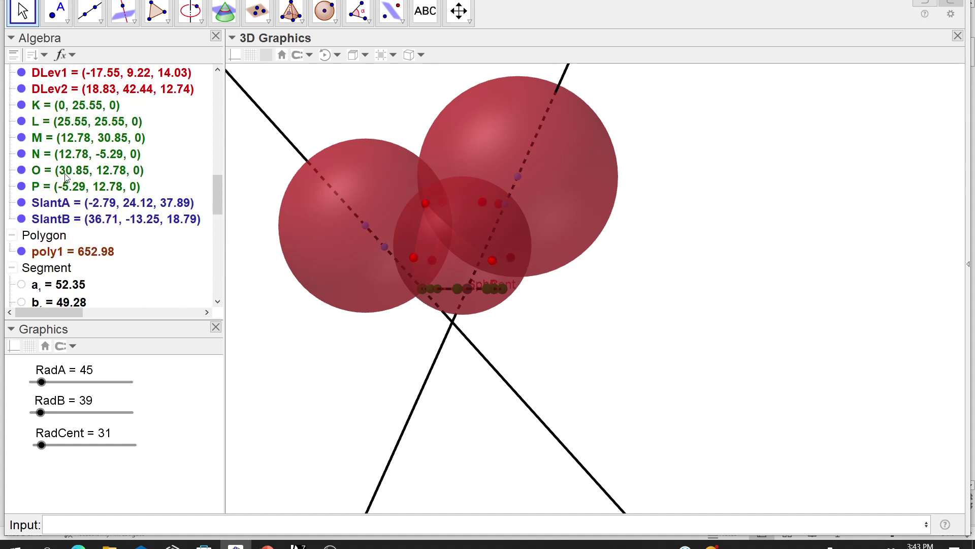
scroll(66, 173, up, 3)
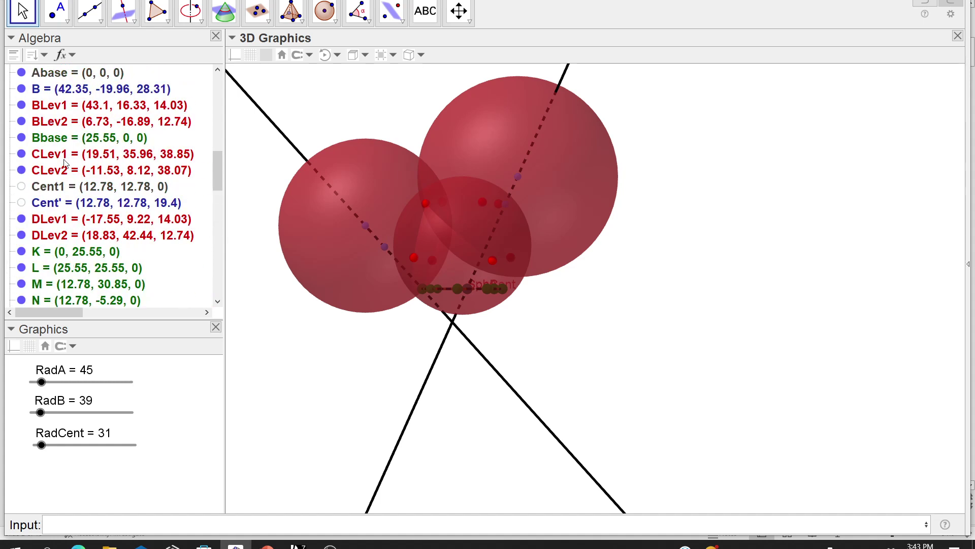
click(22, 201)
- Raise Cent', then drag point B until the level points become defined
drag(461, 249, 460, 206)
drag(362, 226, 394, 175)
drag(519, 175, 544, 162)
drag(510, 206, 535, 222)
drag(382, 252, 391, 241)
scroll(562, 243, down, 3)
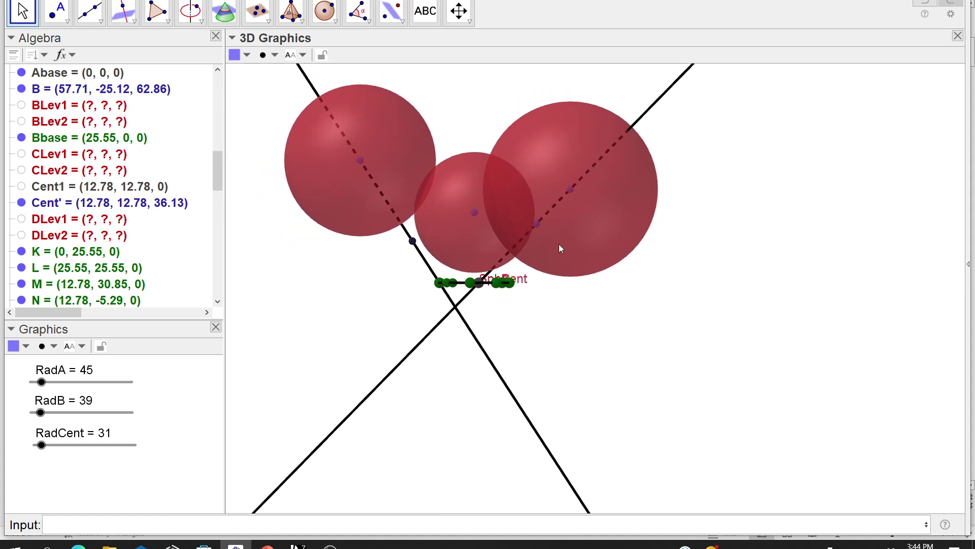
drag(436, 243, 456, 245)
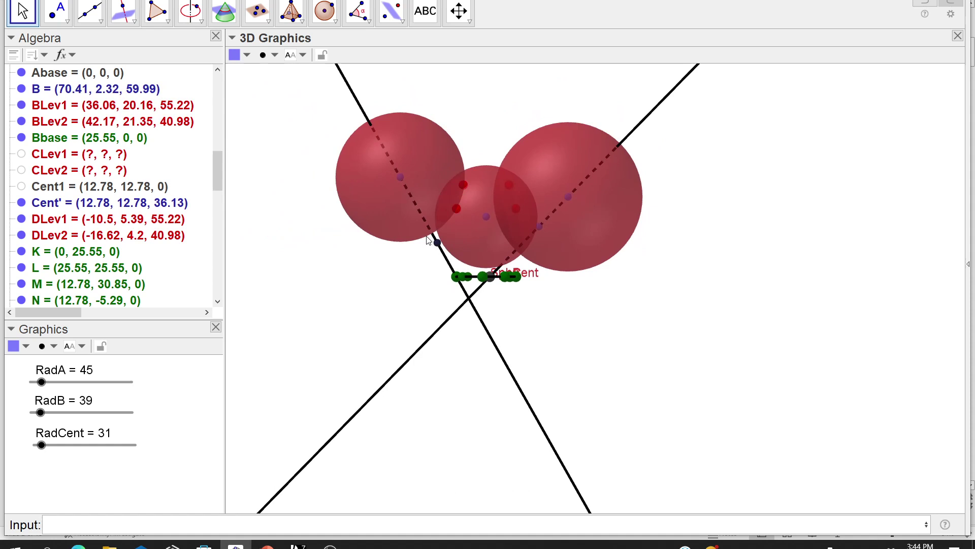
drag(438, 244, 441, 244)
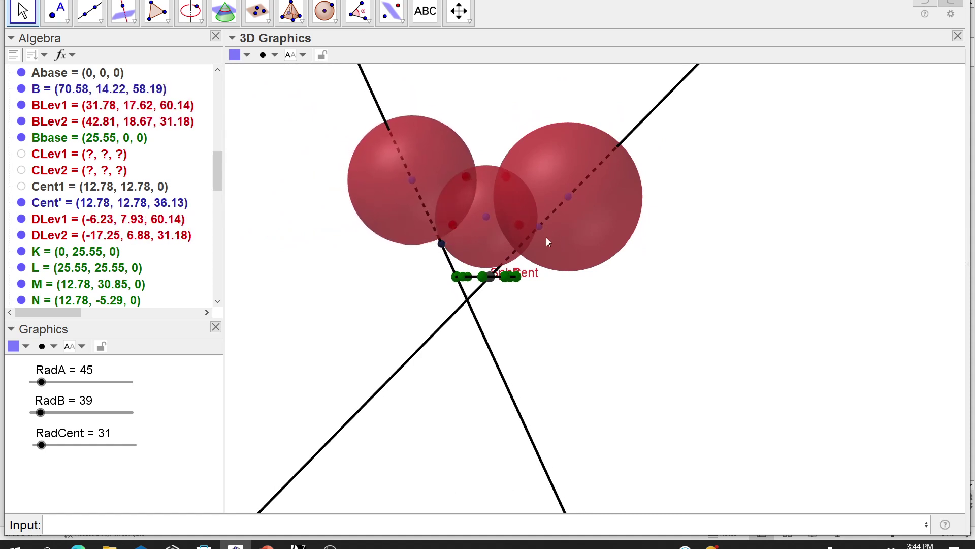
- Hide every sphere in the Sphere group and lower the RadA slider to 43
scroll(541, 238, up, 3)
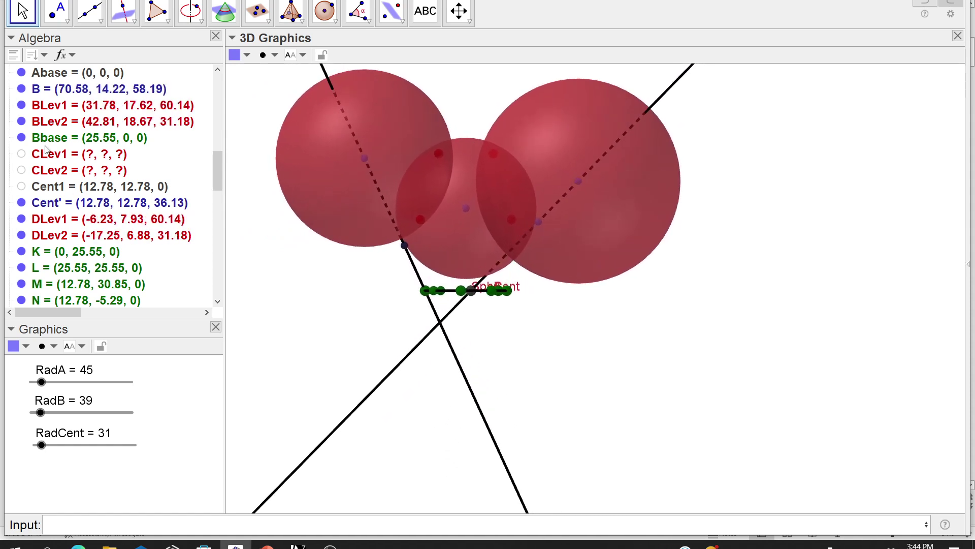
scroll(84, 198, down, 15)
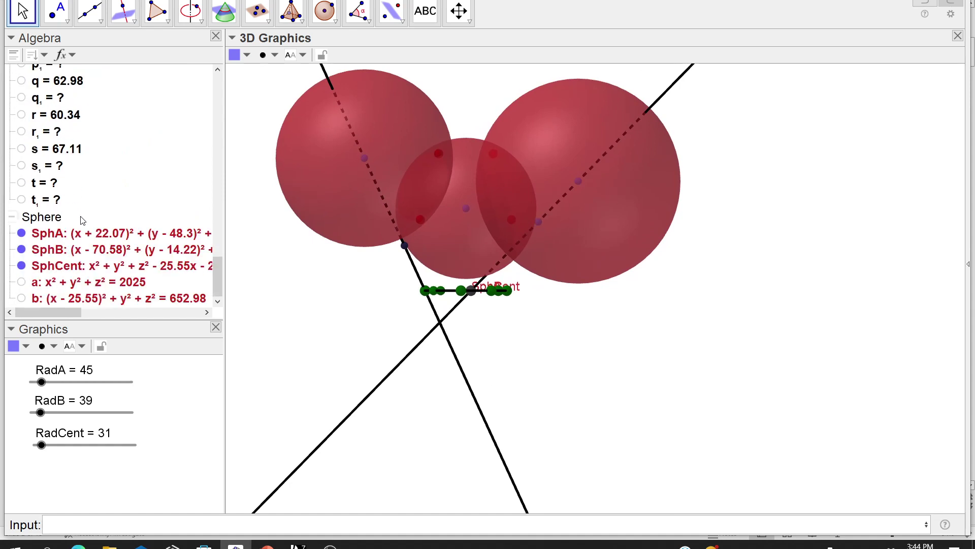
right_click(46, 225)
click(98, 281)
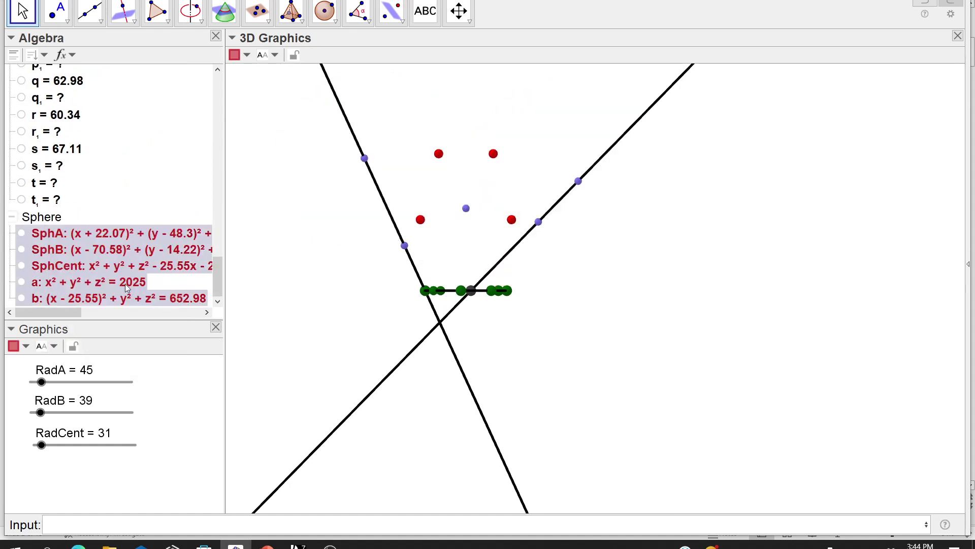
drag(42, 382, 42, 385)
- Switch to PowerPoint and move through slide 3 to slide 4 on circle centers A and B
key(alt+Tab)
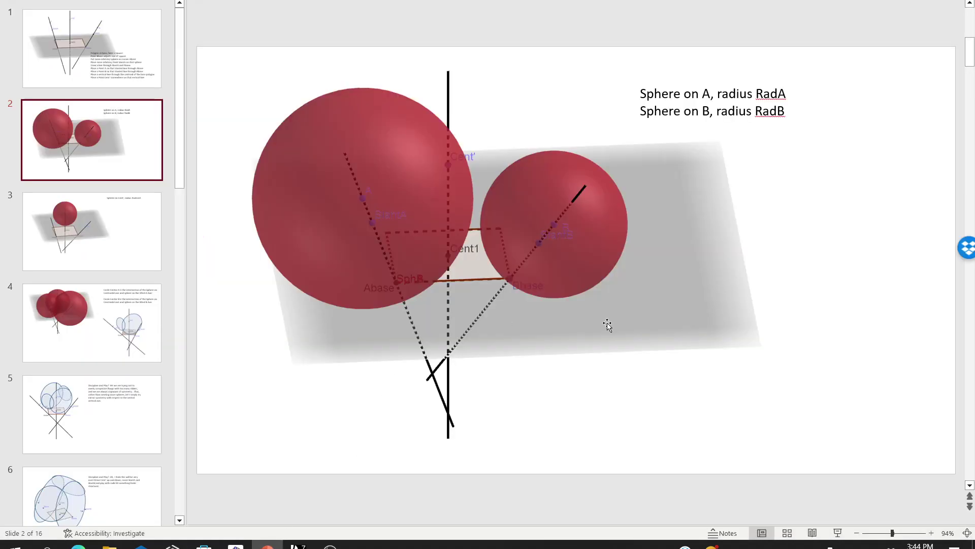
click(135, 234)
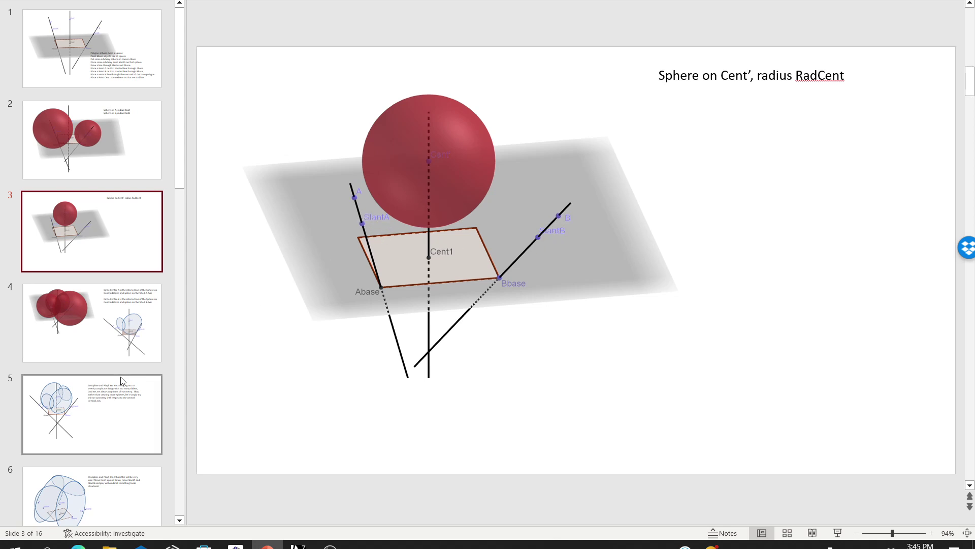
click(95, 332)
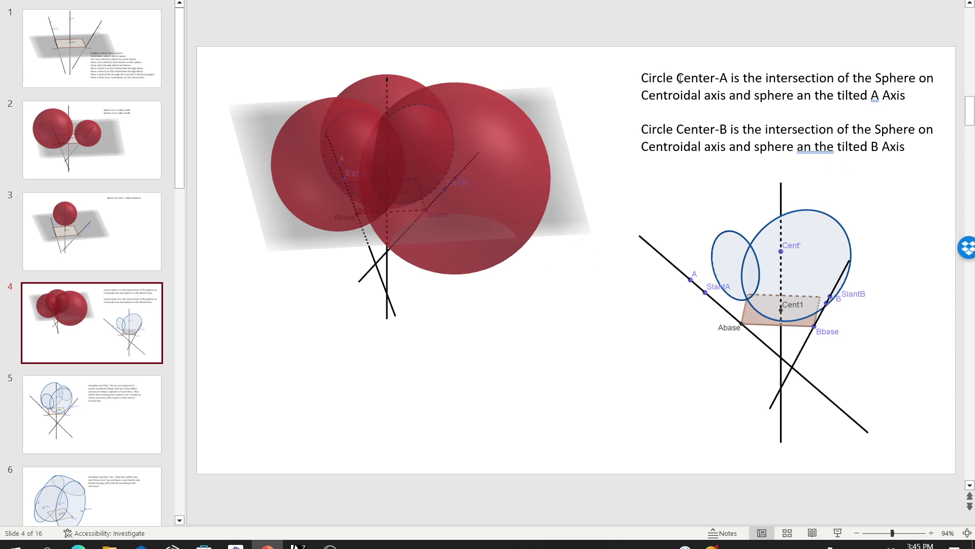
drag(678, 78, 728, 80)
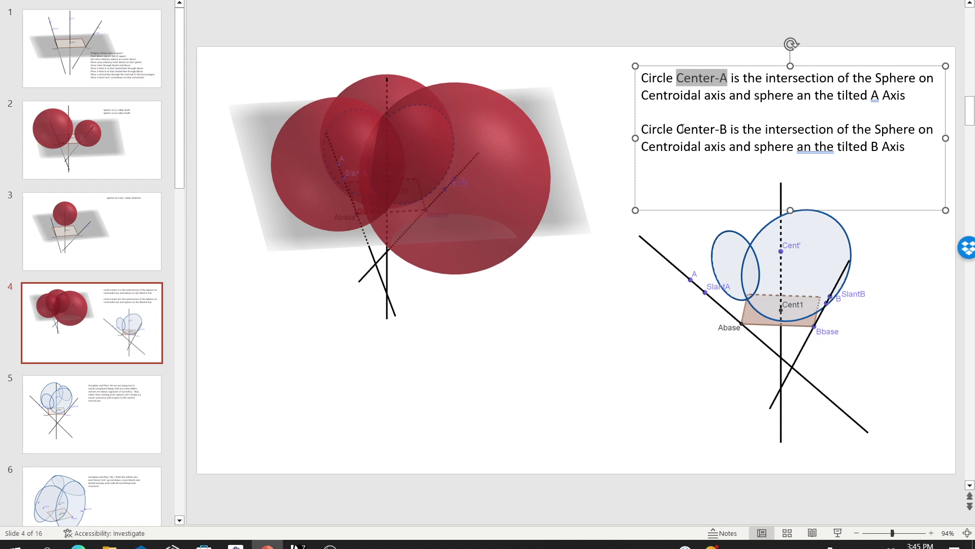
drag(677, 129, 727, 130)
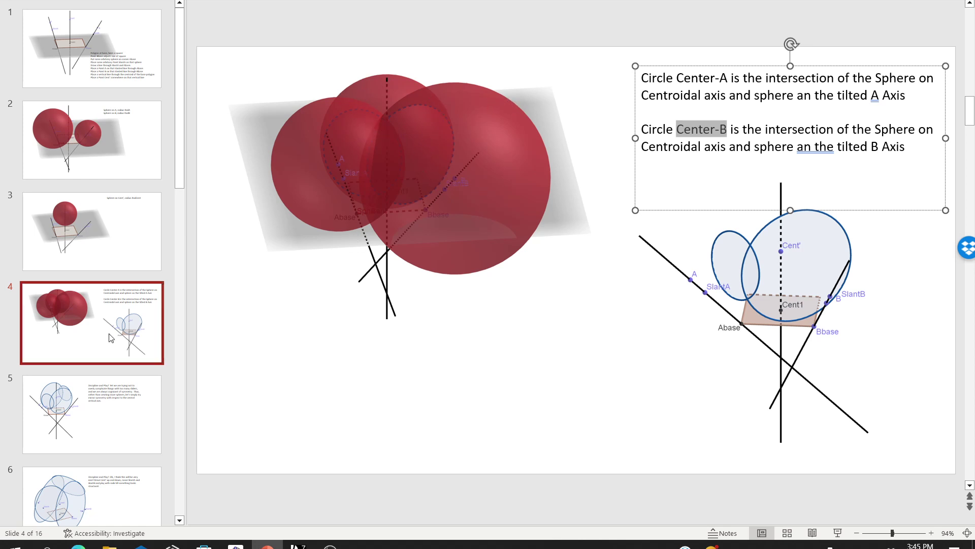
click(106, 412)
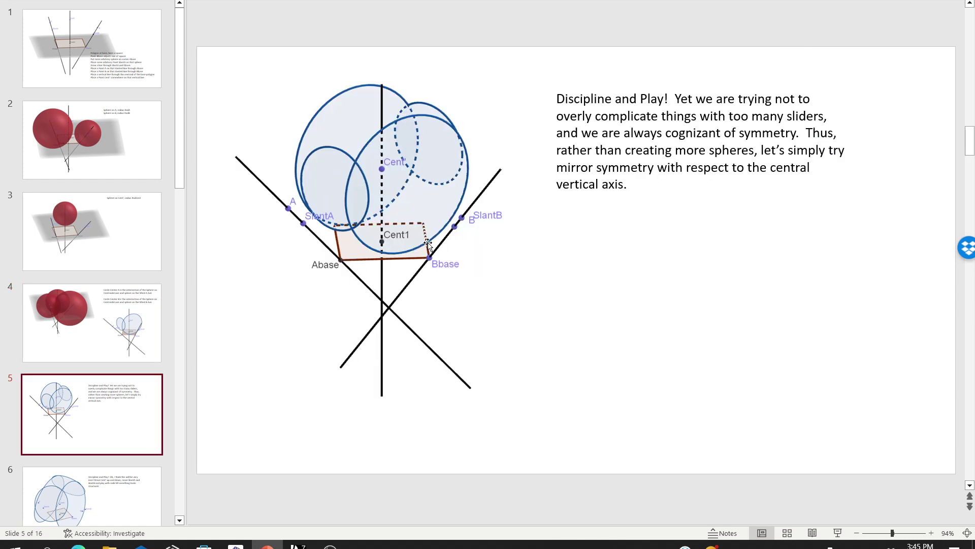
- Advance to slide 6 about moving Cent', SlantA and SlantB and adjusting radii
right_click(557, 238)
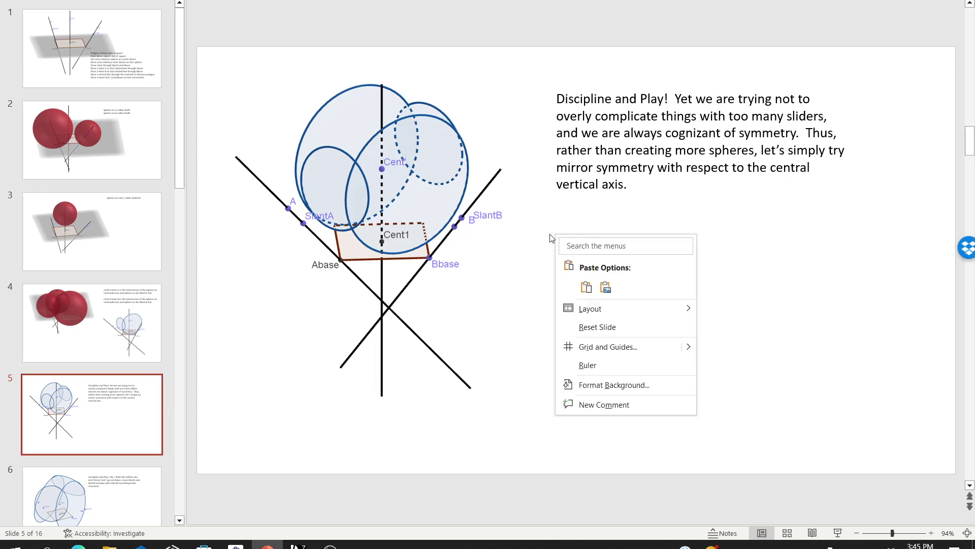
click(506, 230)
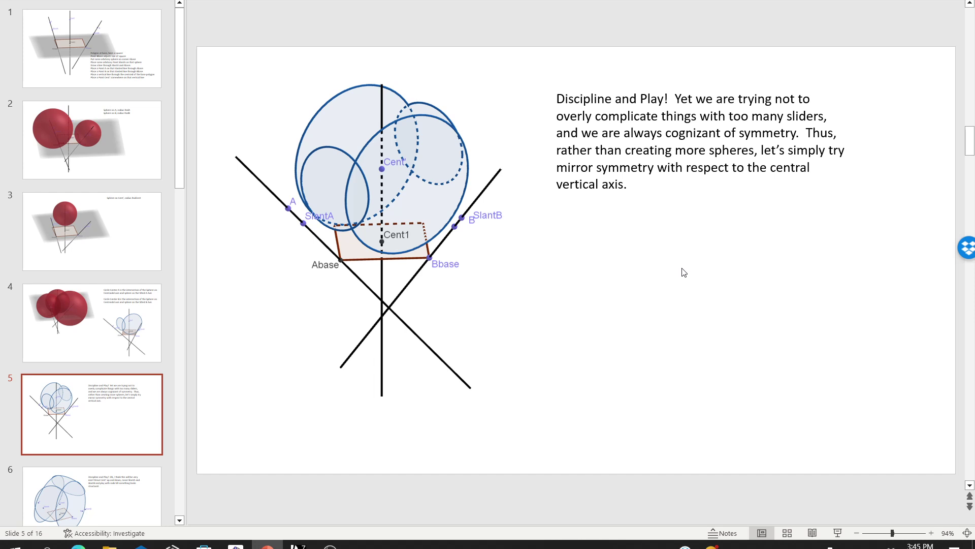
scroll(684, 272, down, 1)
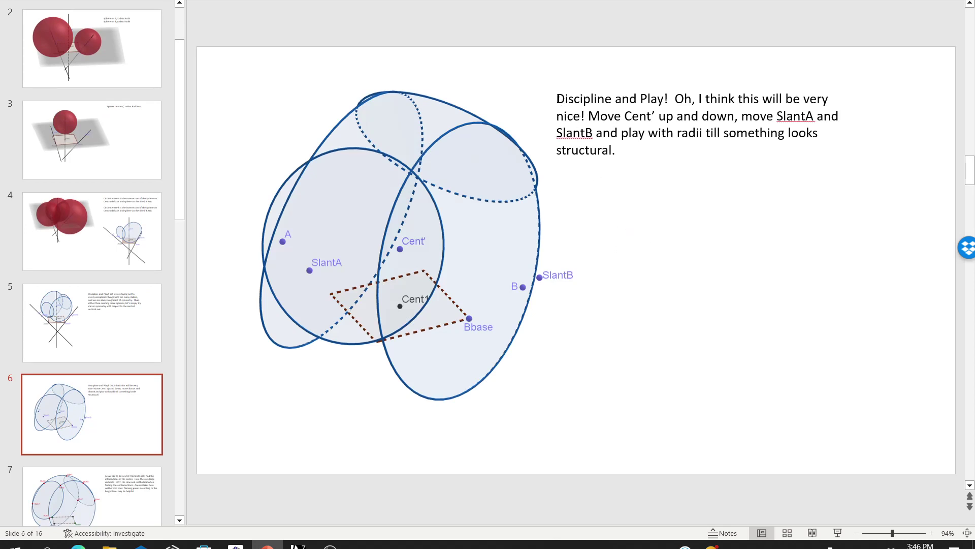
- Highlight the 'Discipline and Play' heading, then advance to slide 7 with the red level points
drag(558, 98, 663, 99)
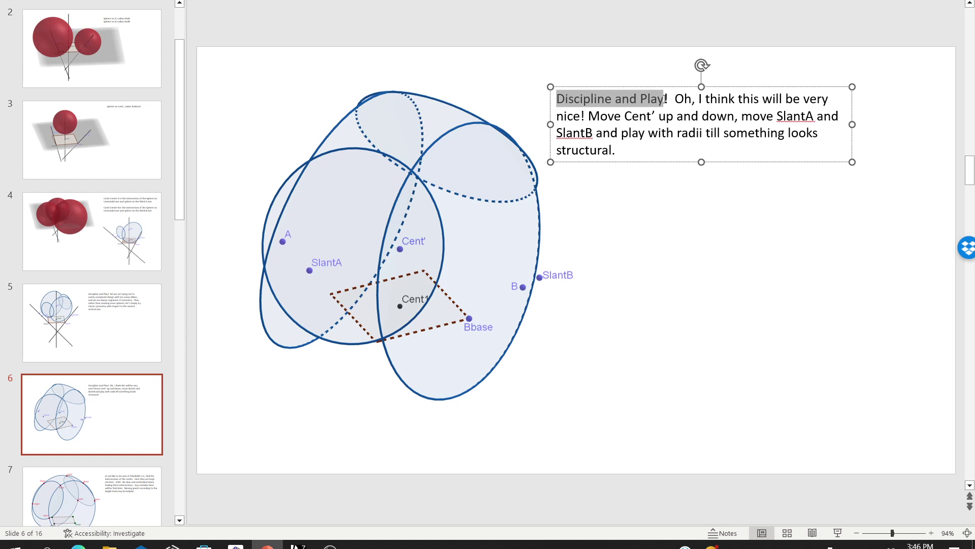
click(667, 207)
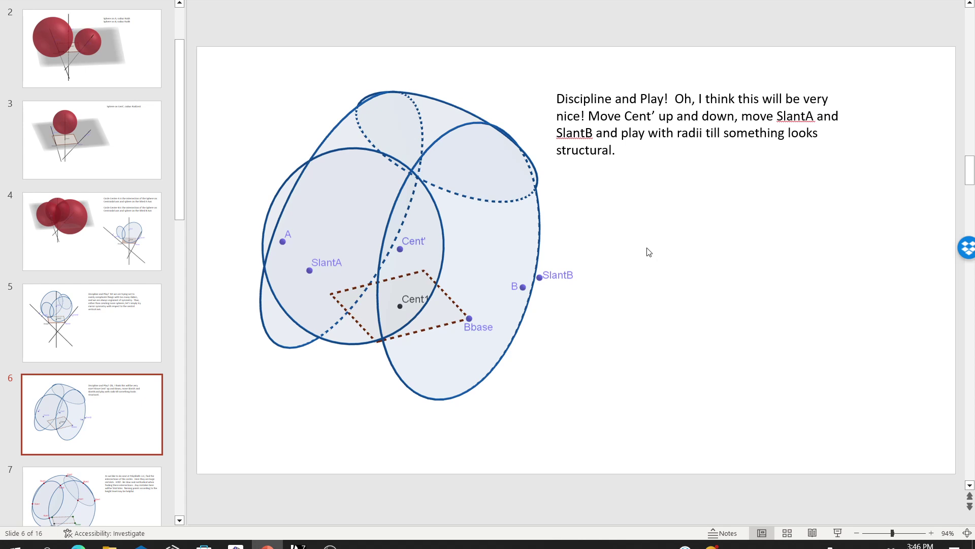
scroll(649, 252, down, 1)
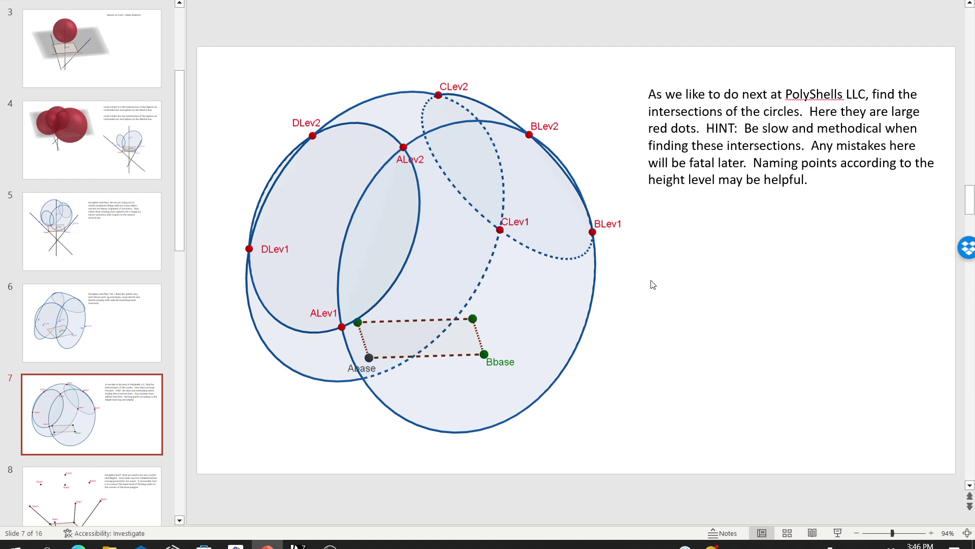
- Highlight slide 8's 'Discipline time!' heading, then jump back to slide 4
scroll(653, 284, down, 1)
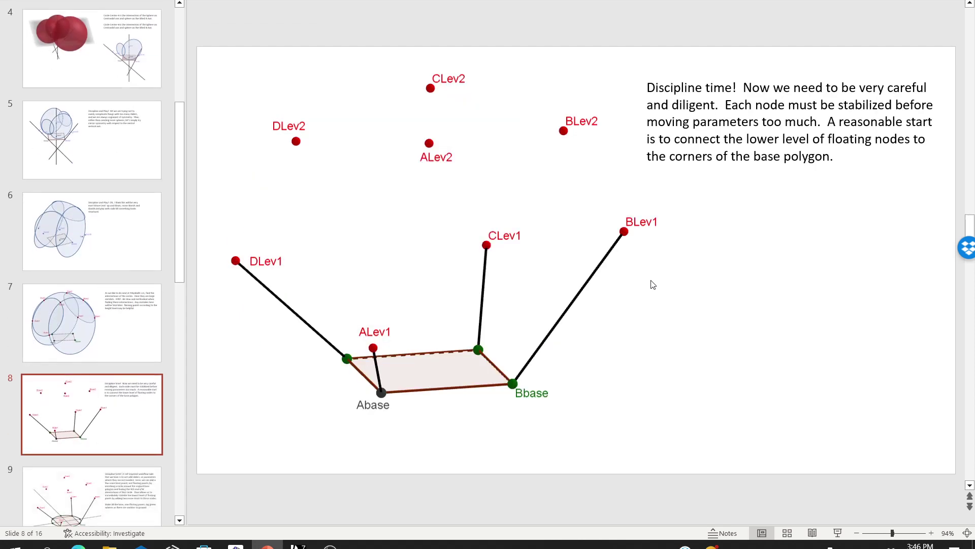
click(646, 88)
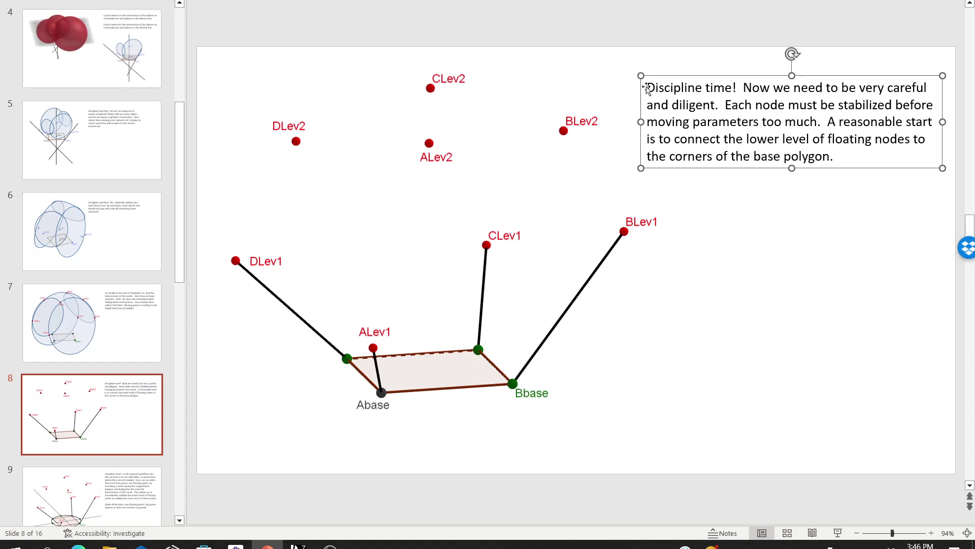
drag(647, 87, 737, 88)
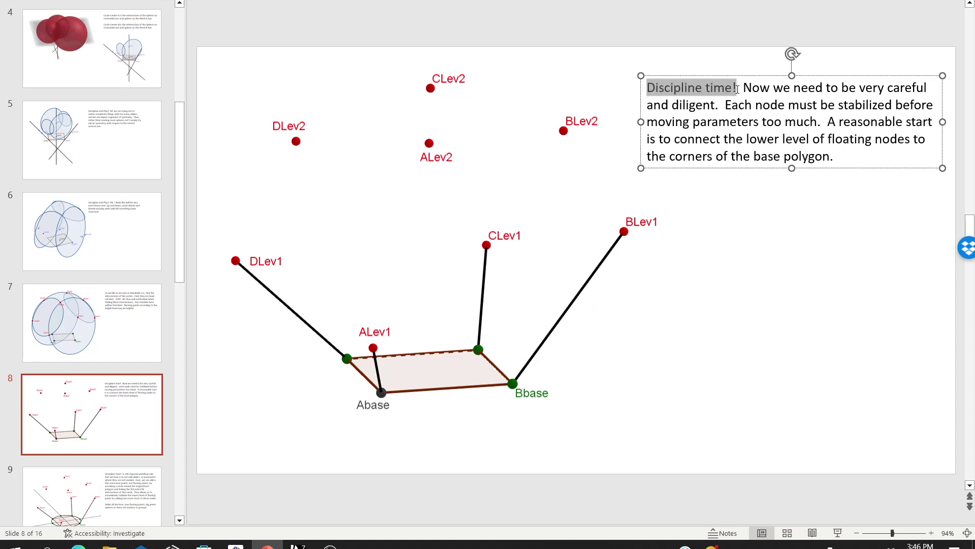
click(753, 214)
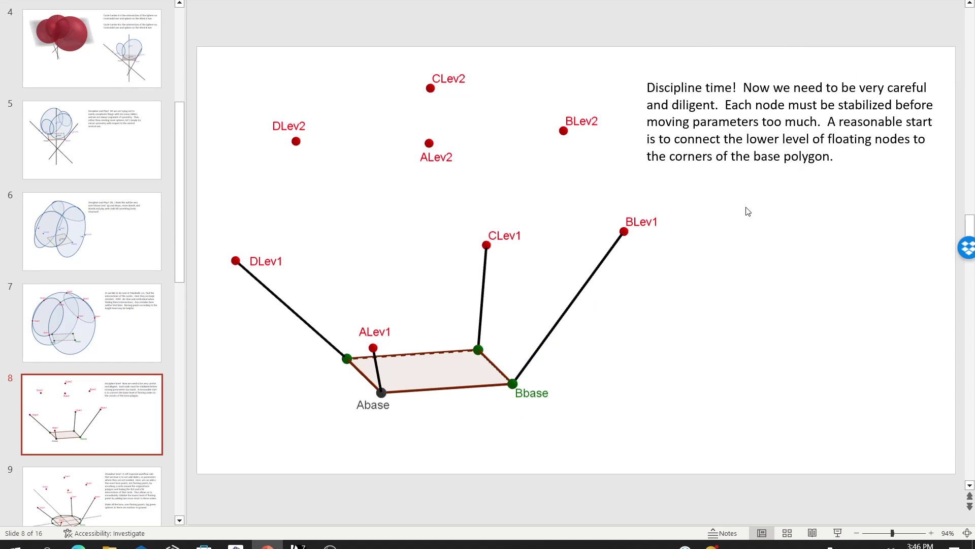
click(82, 53)
- Step through slides 5, 6 and 7 to reach slide 8 on connecting floating nodes to base corners
click(87, 139)
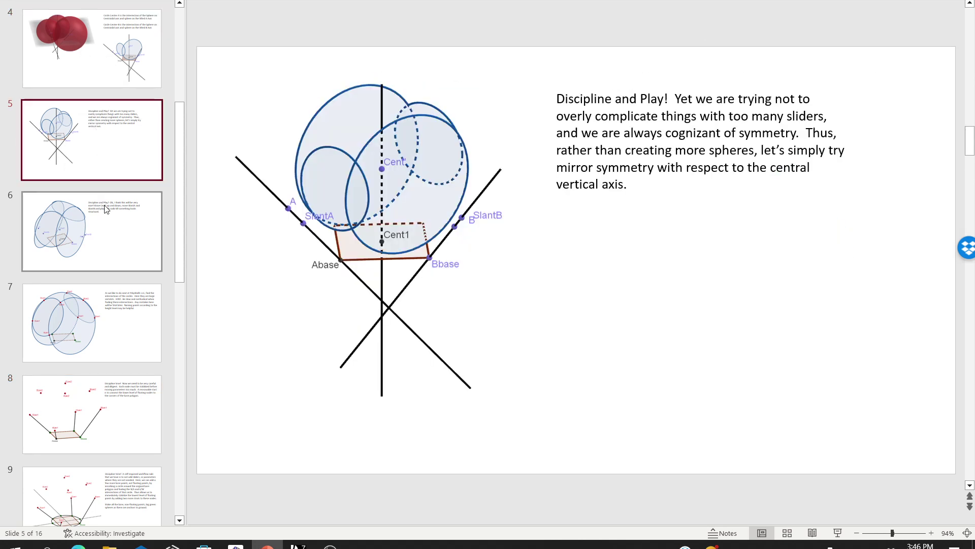
click(108, 211)
click(120, 298)
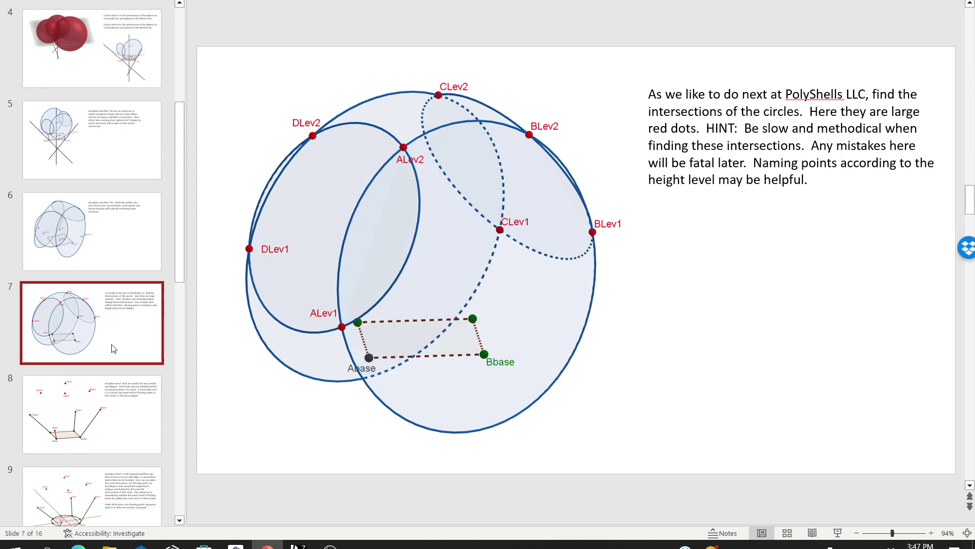
click(117, 384)
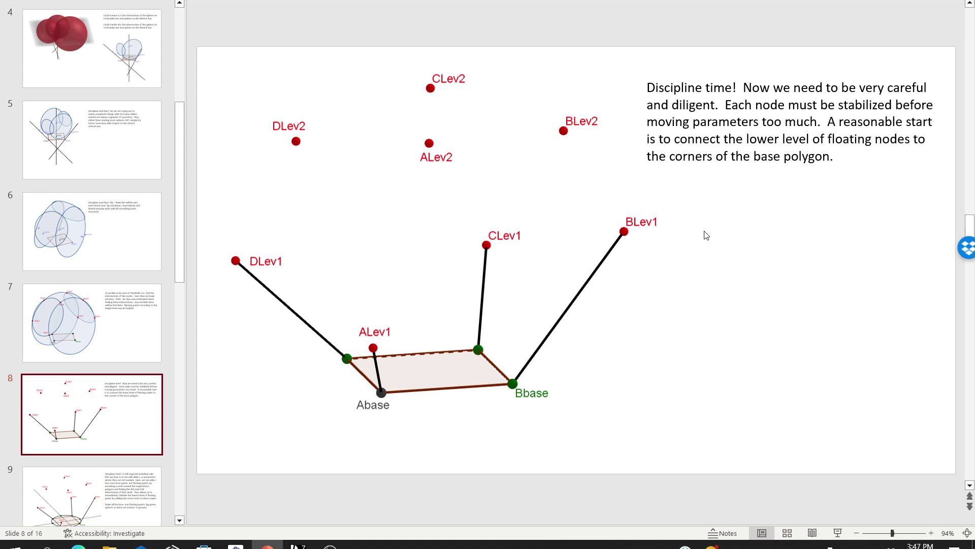
- Advance to slide 9 on green base points from the circle around the base polygon
key(Down)
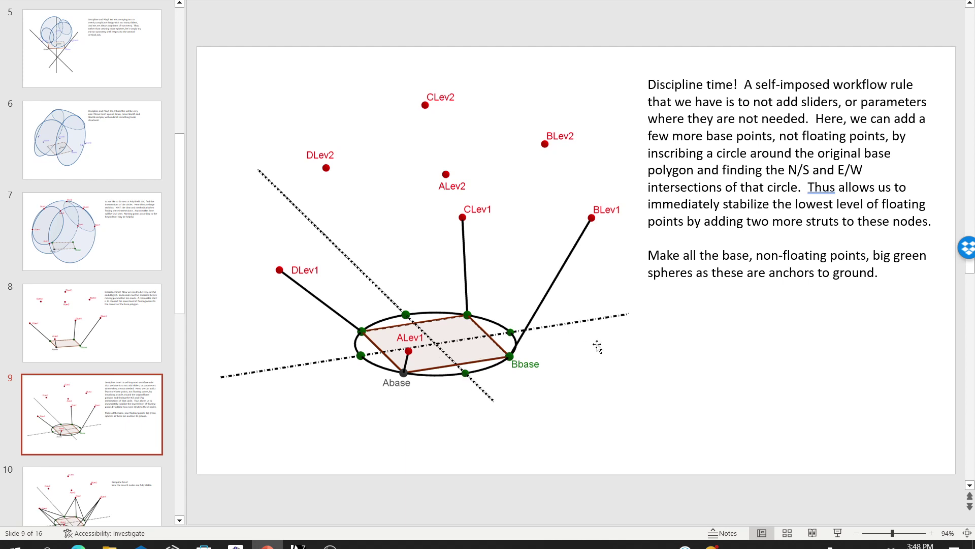
- Advance to slide 10, 'Discipline time!', showing the Level 1 nodes fully braced
scroll(605, 338, down, 1)
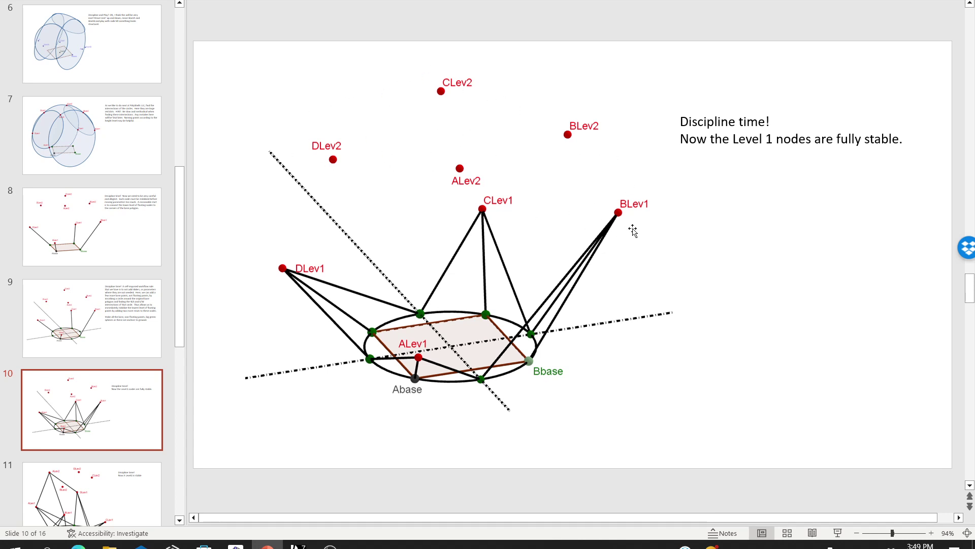
- Advance to slide 11, 'Now A Level2 is stable'
scroll(688, 222, down, 1)
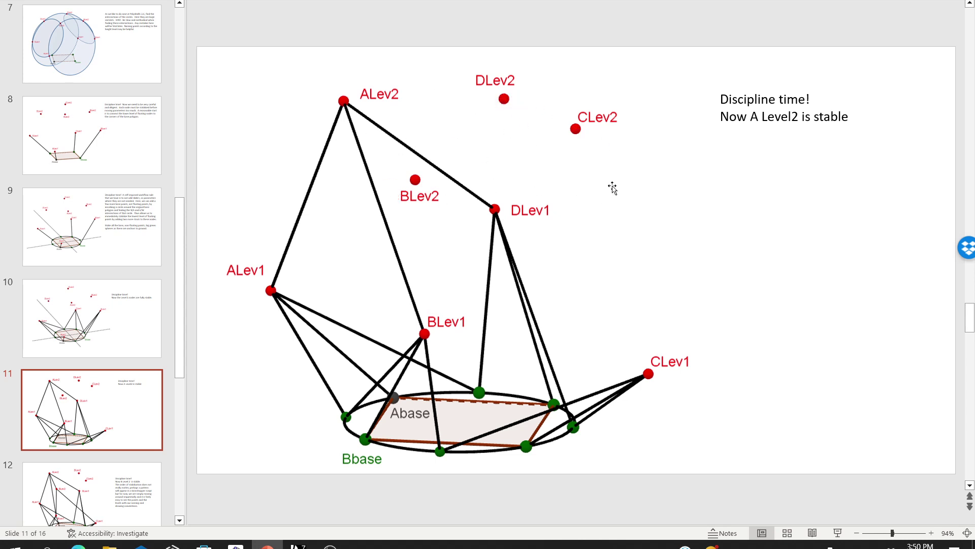
- Move past slide 12 to slide 13, showing RadA 44, RadB 35 and RadCent 33
scroll(612, 185, down, 1)
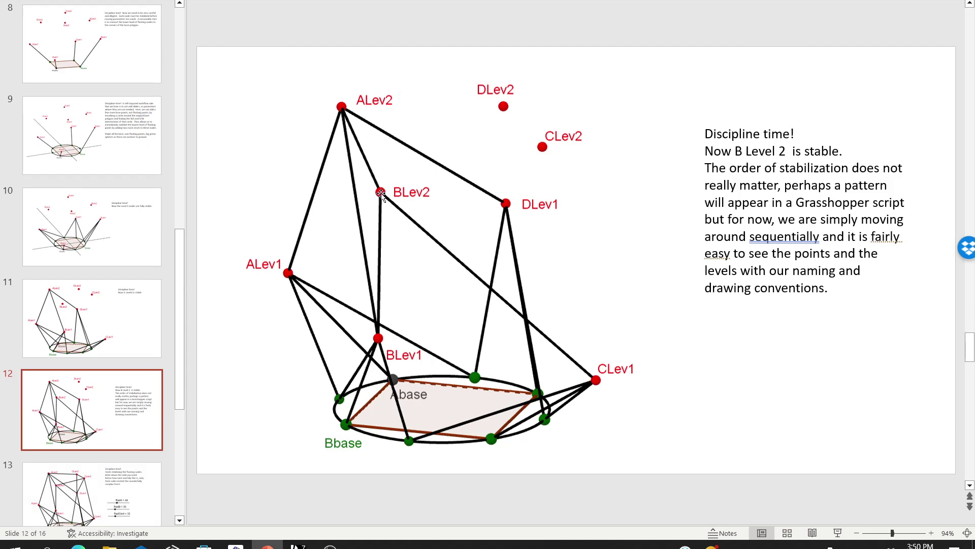
scroll(597, 236, down, 1)
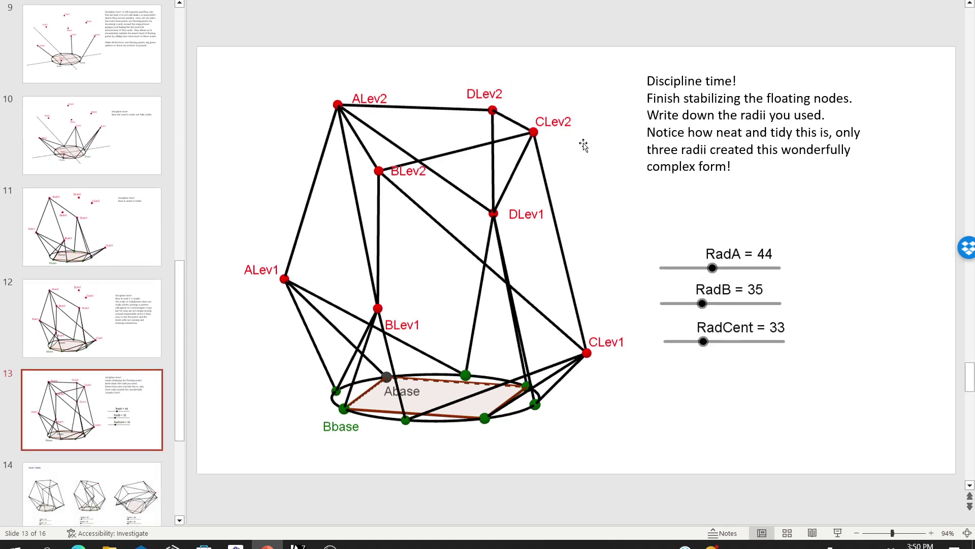
scroll(583, 145, down, 1)
scroll(561, 148, up, 1)
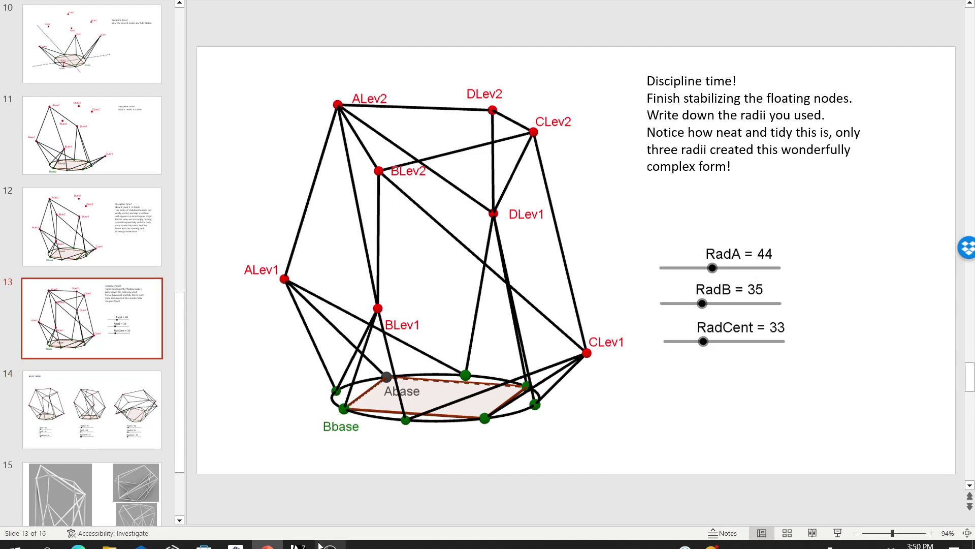
- Set RadA to 41, then open 'Only three parameters v2' without saving the current construction
click(236, 544)
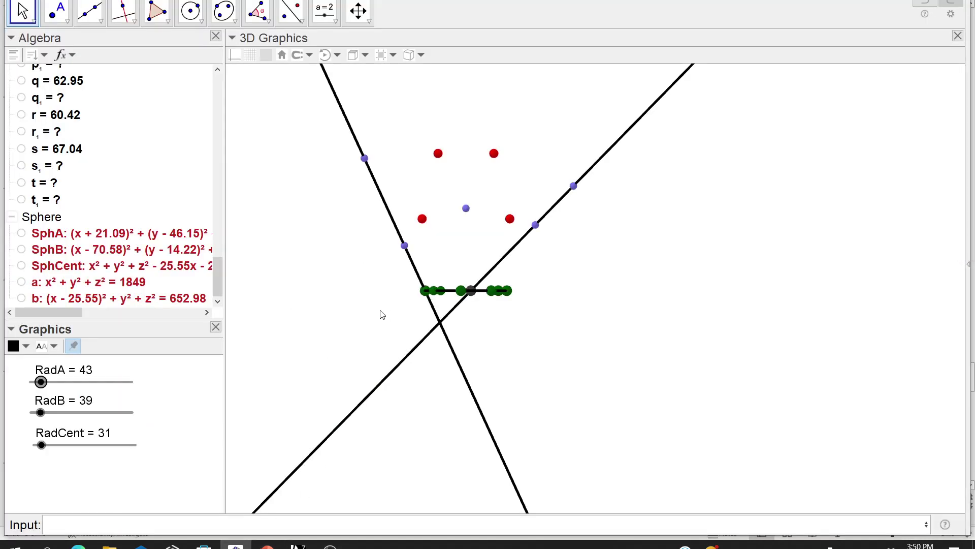
drag(43, 382, 41, 382)
click(13, 1)
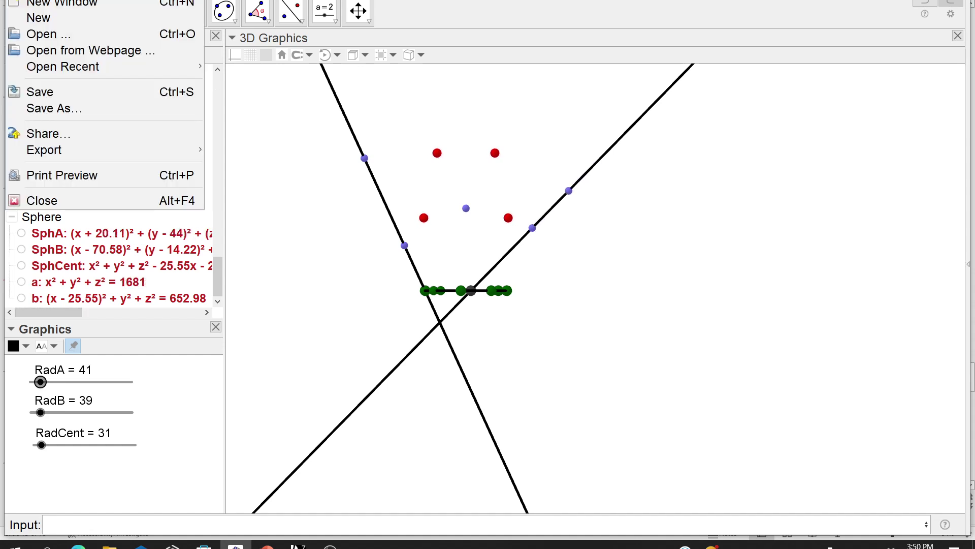
click(102, 33)
click(466, 267)
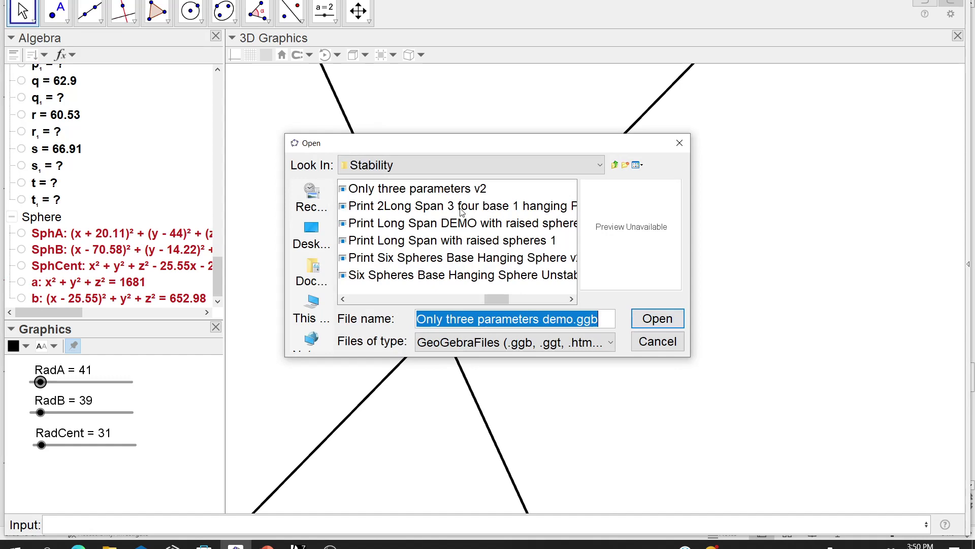
click(419, 192)
click(653, 318)
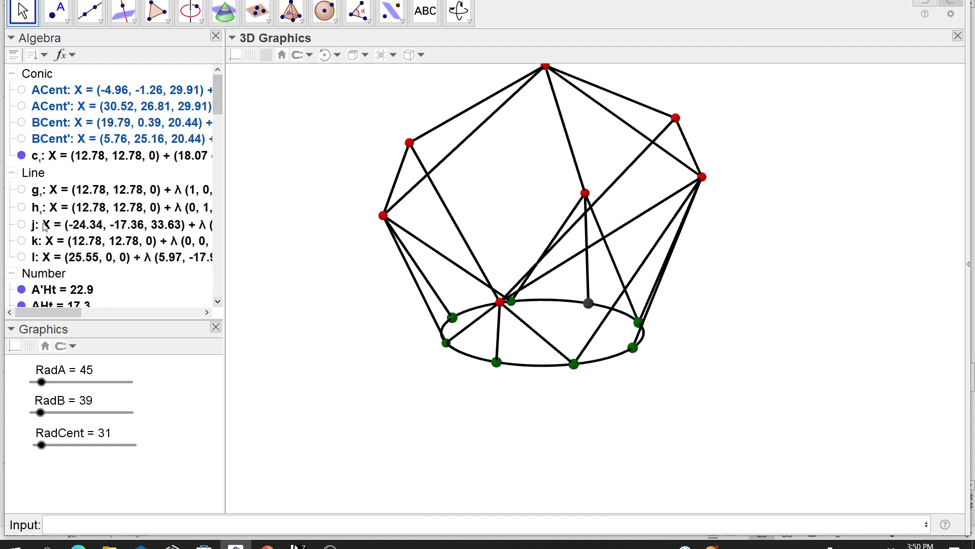
- Make the base polygon poly1 visible in the Algebra view
scroll(45, 228, down, 6)
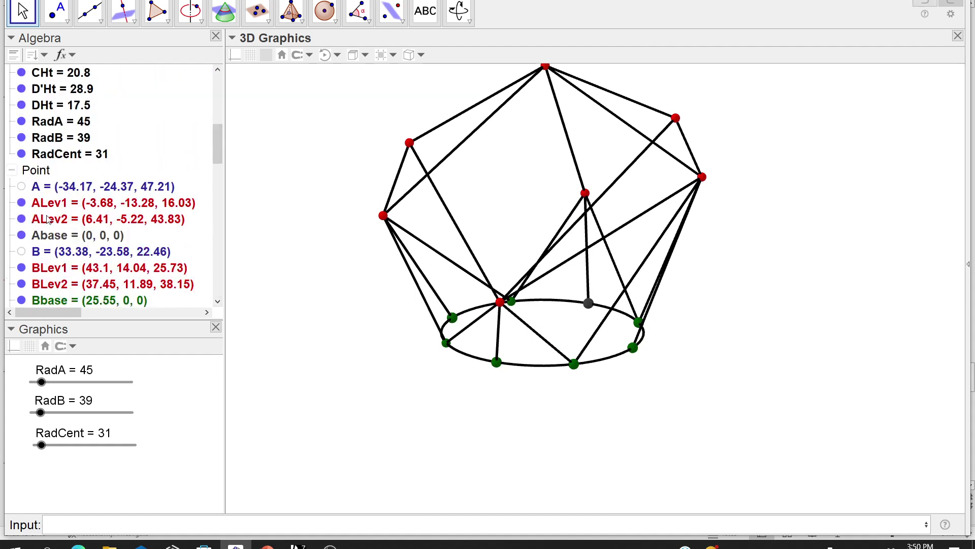
scroll(47, 219, up, 1)
scroll(47, 223, down, 8)
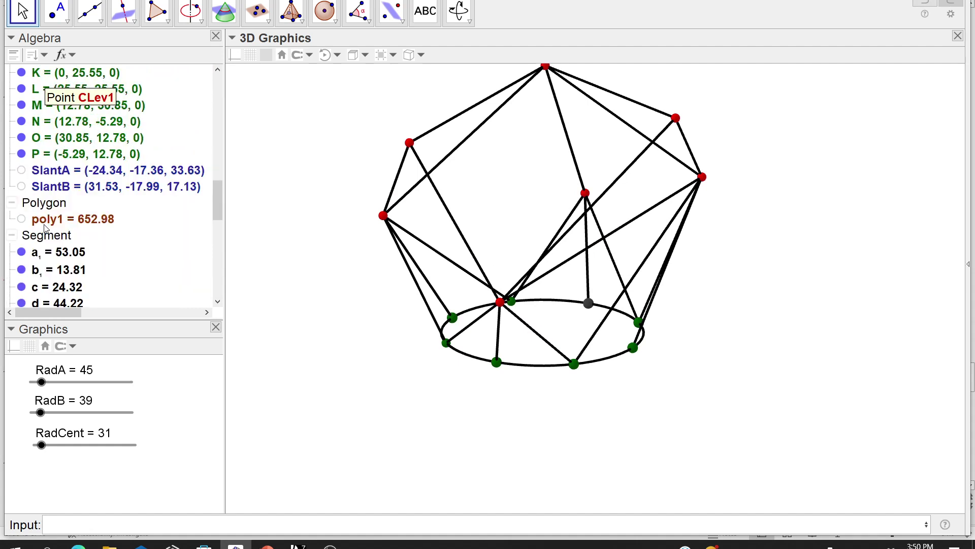
click(22, 220)
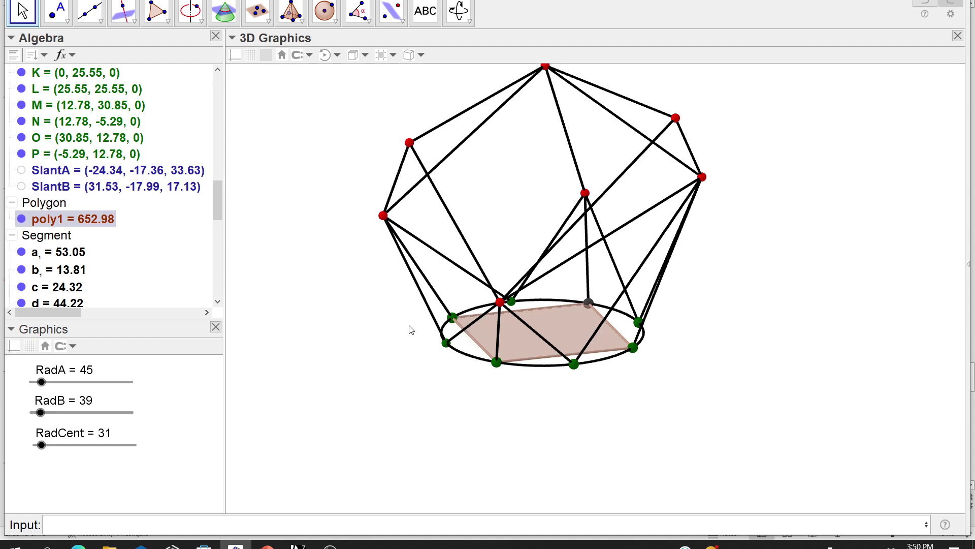
- Leave the PowerPoint slides, return to GeoGebra and spin the 3D strut shell model
click(267, 544)
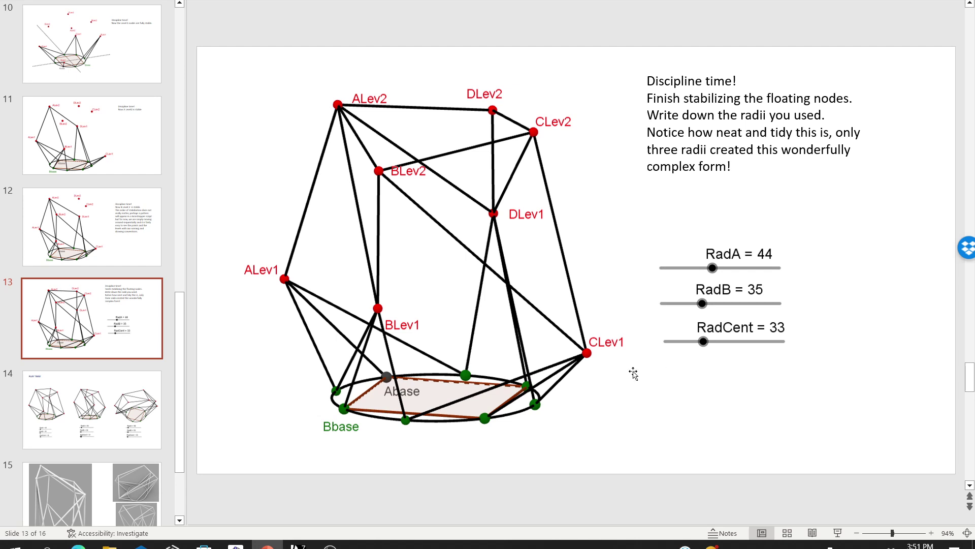
right_drag(581, 393, 583, 391)
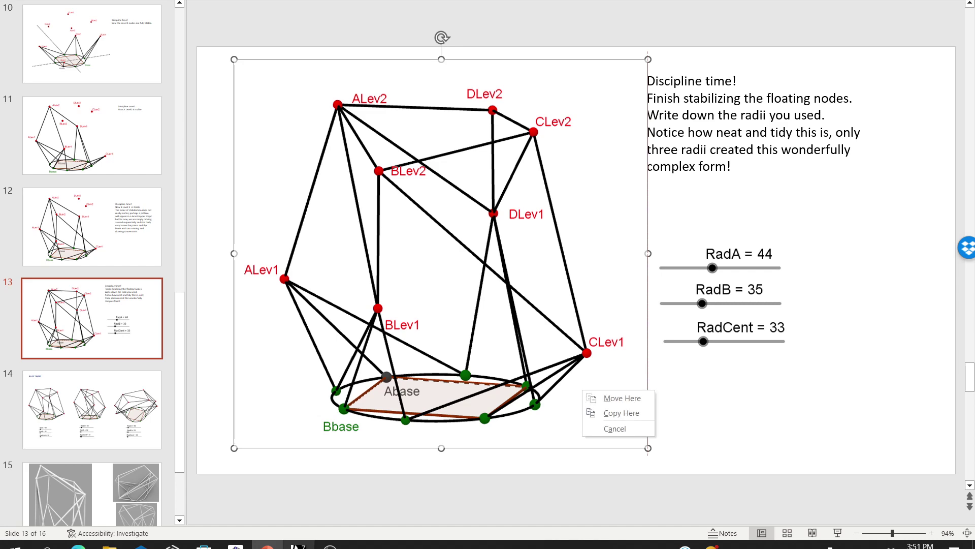
key(alt+Tab)
drag(564, 413, 431, 396)
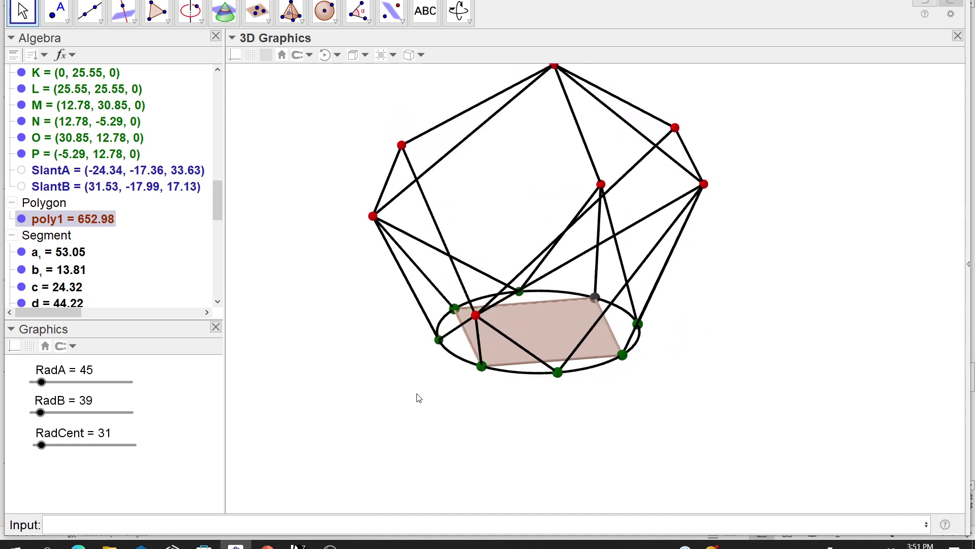
- Tilt the model to look down on the base, stop its spin, and return to PowerPoint slide 14
mouse_move(447, 391)
mouse_down()
mouse_move(457, 396)
mouse_move(442, 425)
mouse_move(447, 400)
mouse_up()
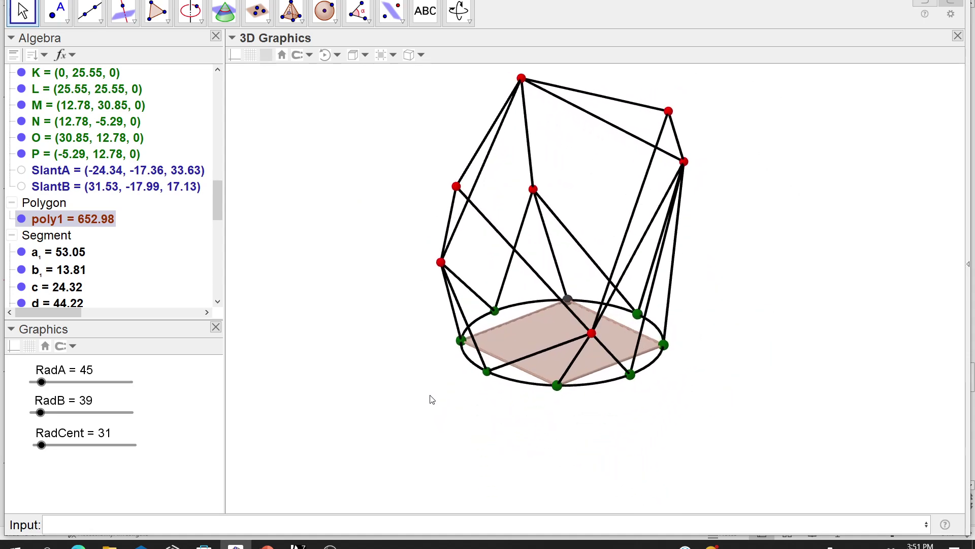
click(429, 396)
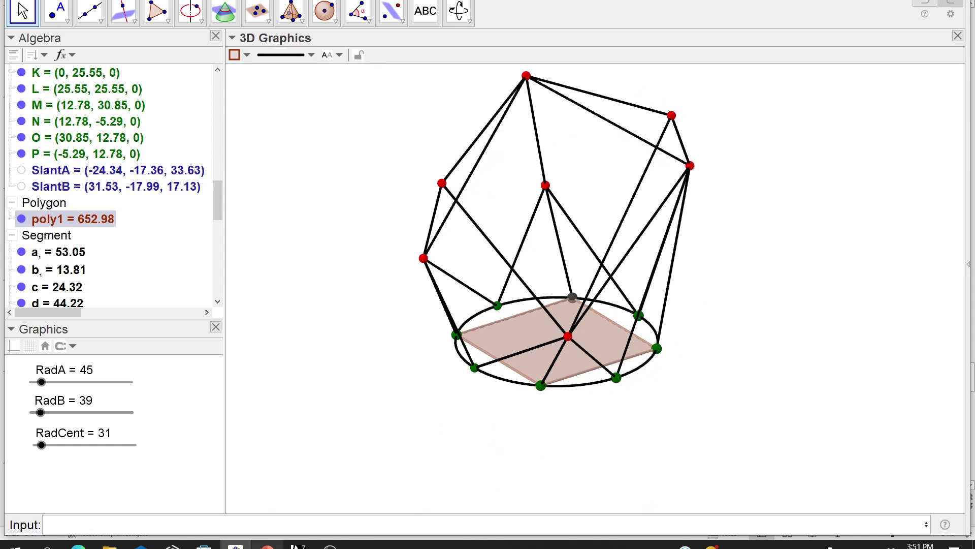
key(alt+Tab)
scroll(697, 398, down, 1)
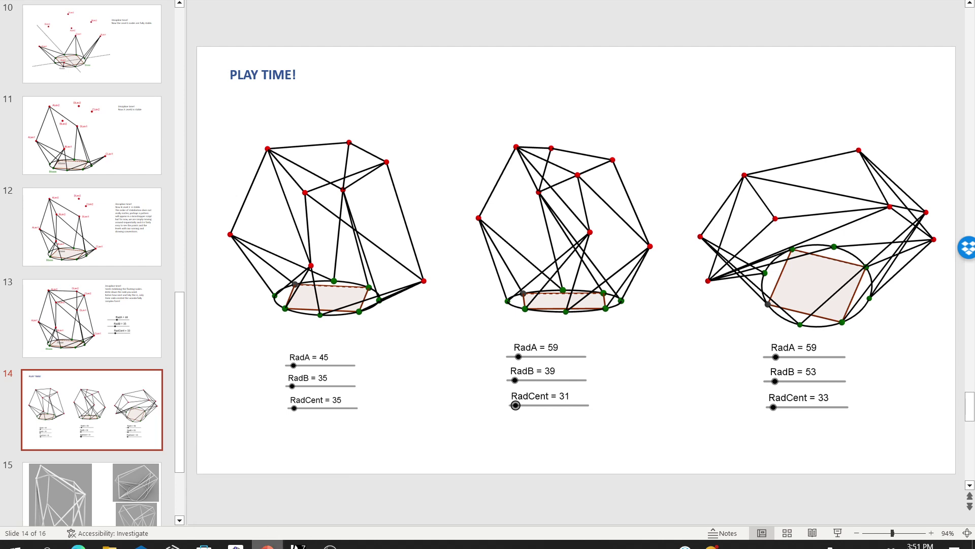
- Raise RadA to 58, increase RadB and try RadCent values toward 38, checking the reference slide
click(236, 546)
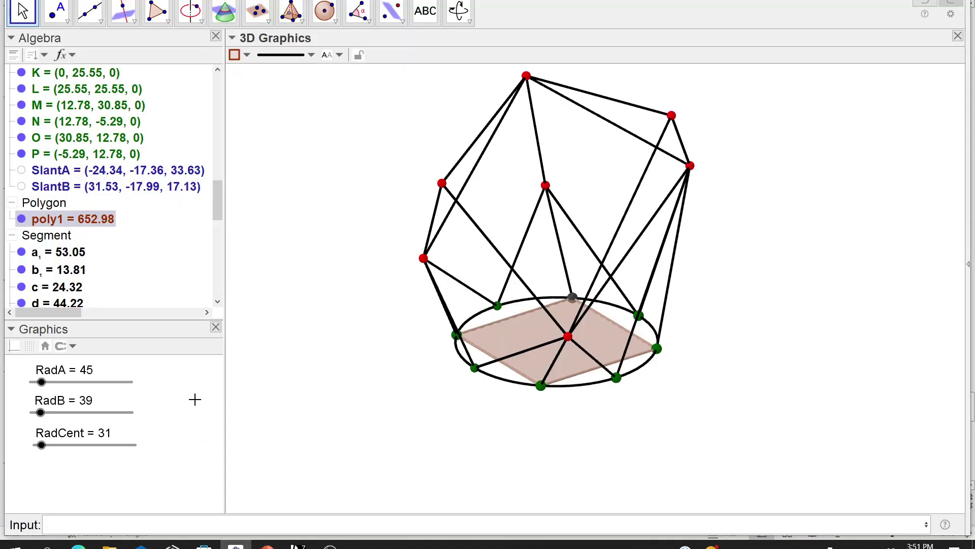
drag(41, 382, 47, 385)
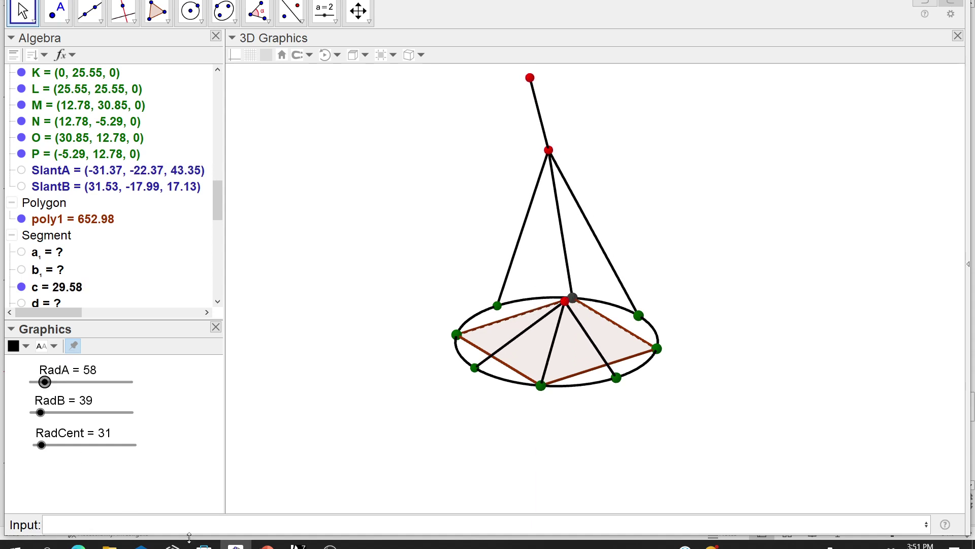
click(268, 545)
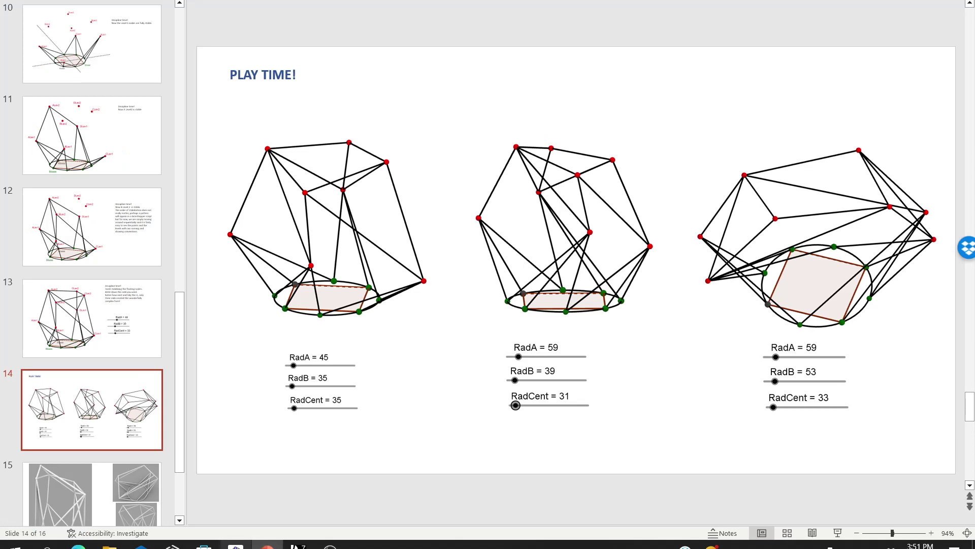
click(235, 545)
drag(38, 413, 44, 412)
drag(49, 446, 45, 445)
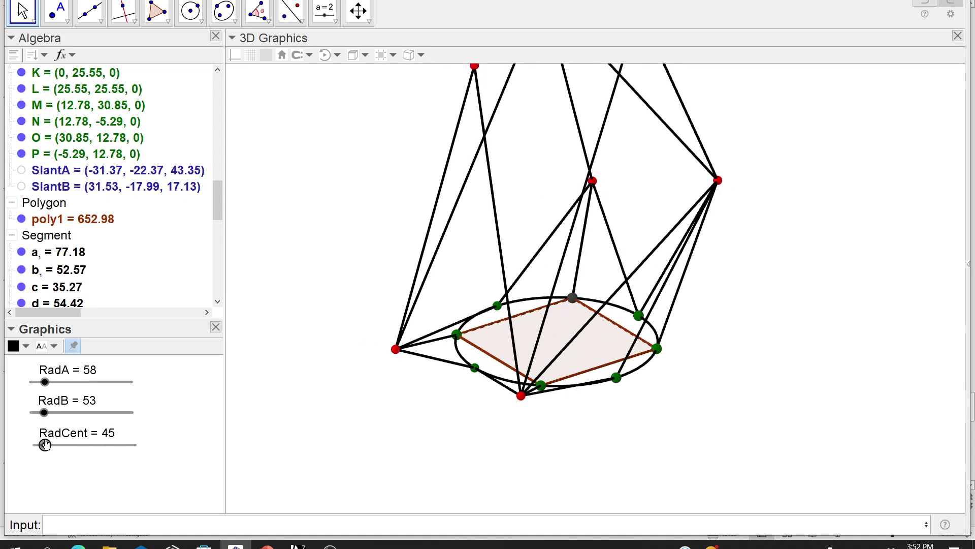
drag(388, 308, 348, 297)
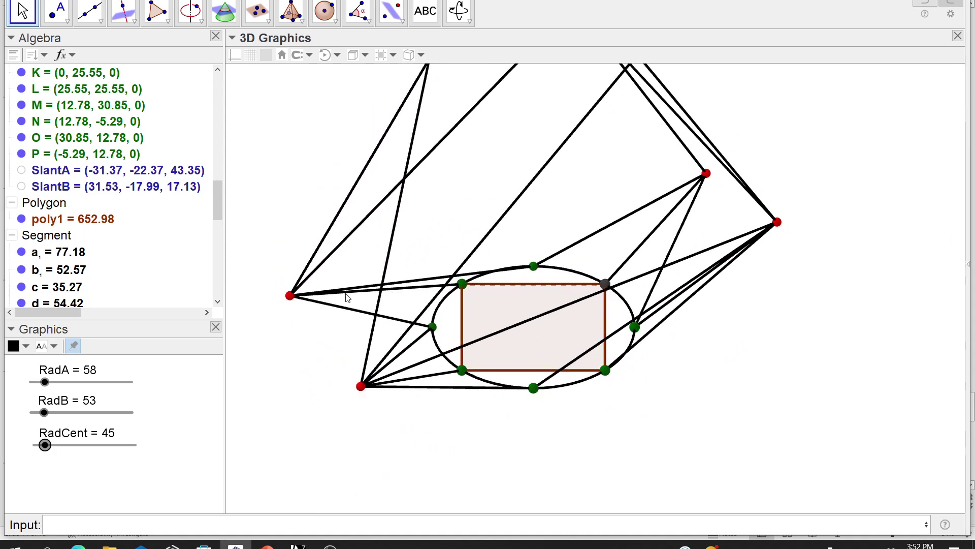
drag(46, 446, 42, 445)
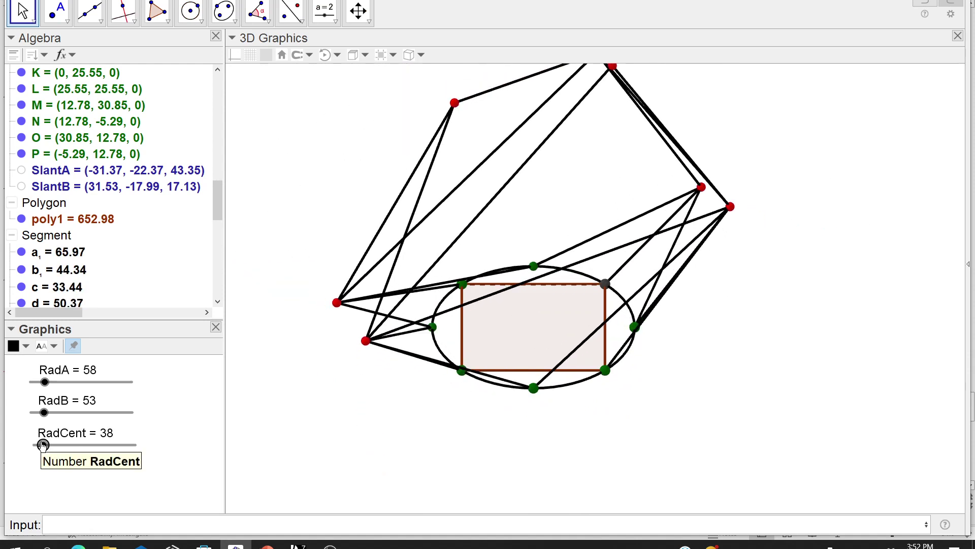
mouse_move(536, 425)
mouse_down()
mouse_move(556, 405)
mouse_move(569, 413)
mouse_move(552, 423)
mouse_up()
- Push RadB higher, then settle it at 49 and return to the PLAY TIME! slide
click(53, 413)
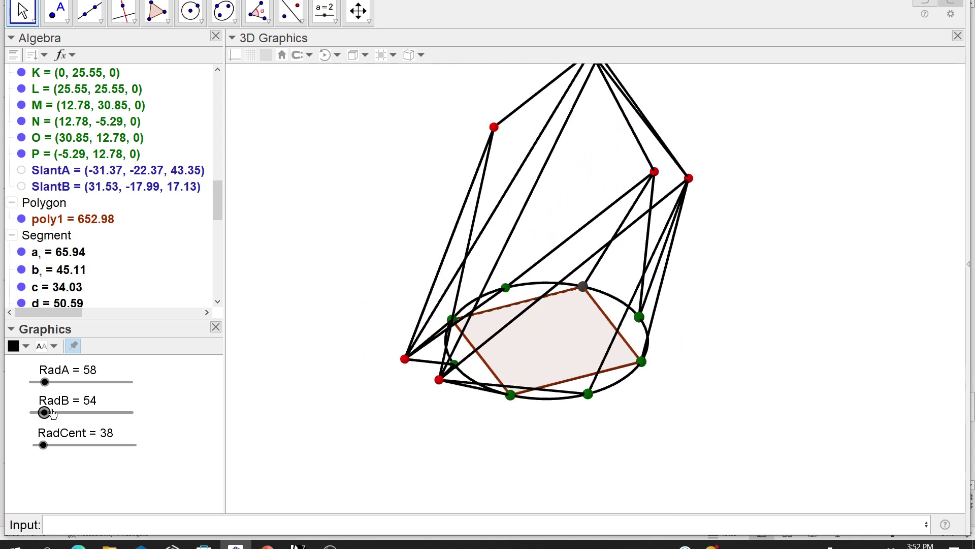
drag(54, 413, 47, 414)
mouse_move(401, 405)
mouse_down()
mouse_move(418, 388)
mouse_move(410, 390)
mouse_up()
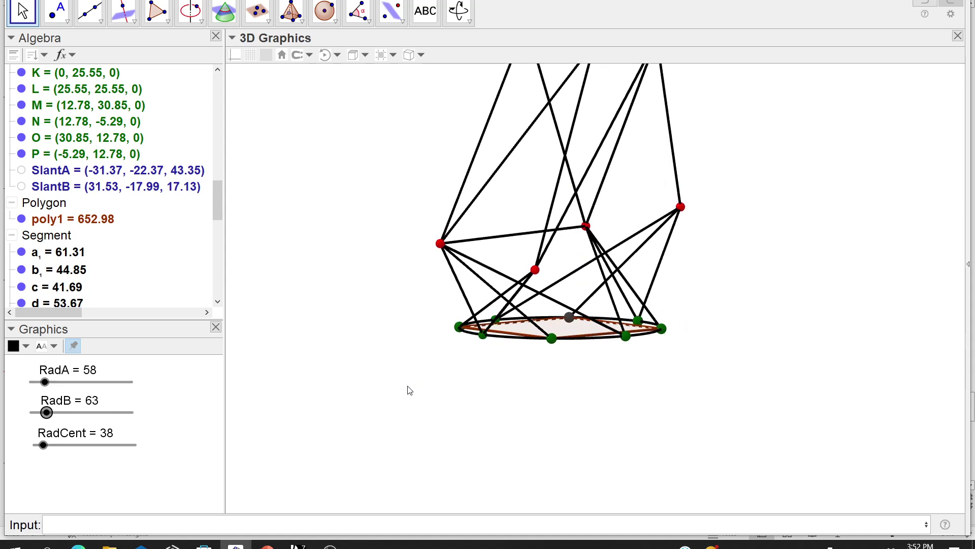
drag(507, 319, 470, 333)
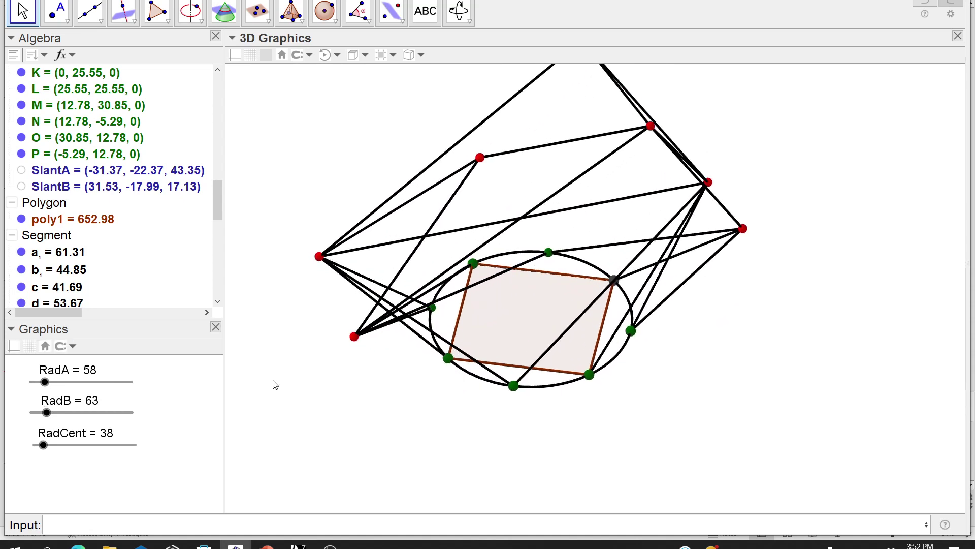
drag(48, 415, 42, 413)
drag(172, 443, 192, 432)
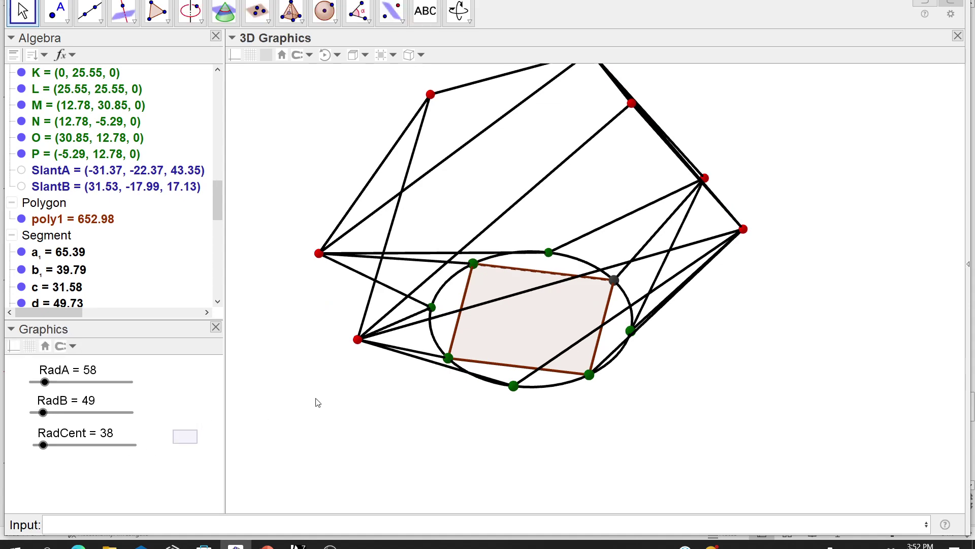
mouse_move(316, 401)
mouse_down()
mouse_move(359, 388)
mouse_move(322, 390)
mouse_move(346, 400)
mouse_move(328, 402)
mouse_up()
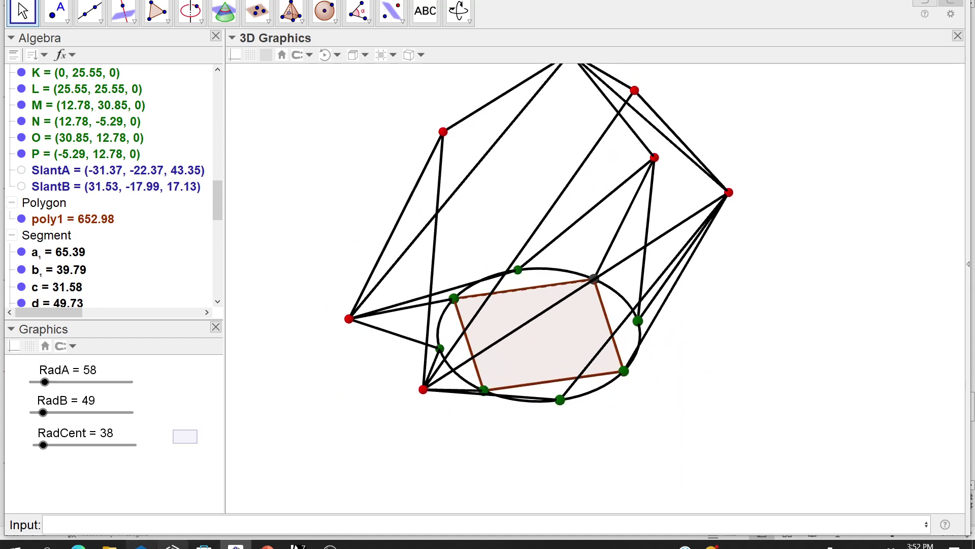
click(267, 546)
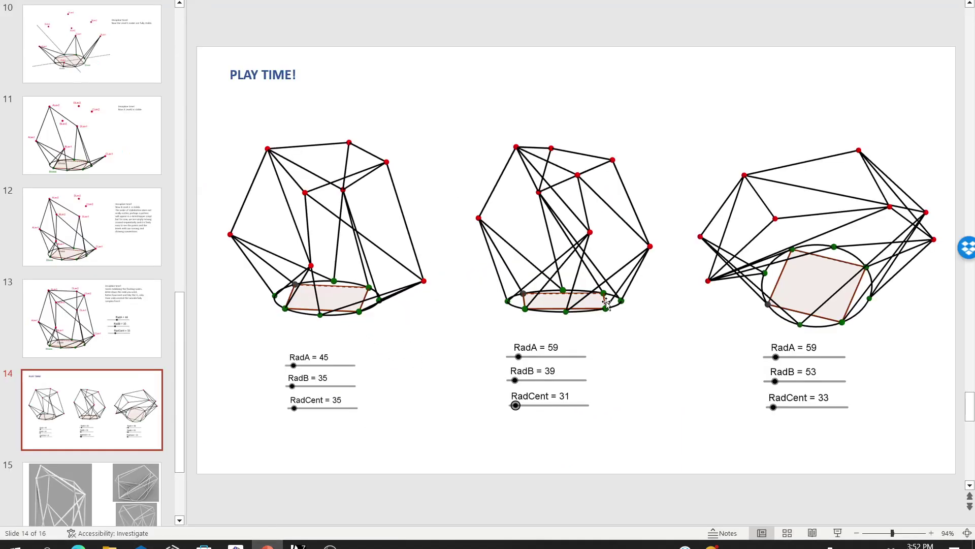
- Scroll from slide 14 through slides 15 and 16 to the rendered white strut sculptures
scroll(660, 353, down, 1)
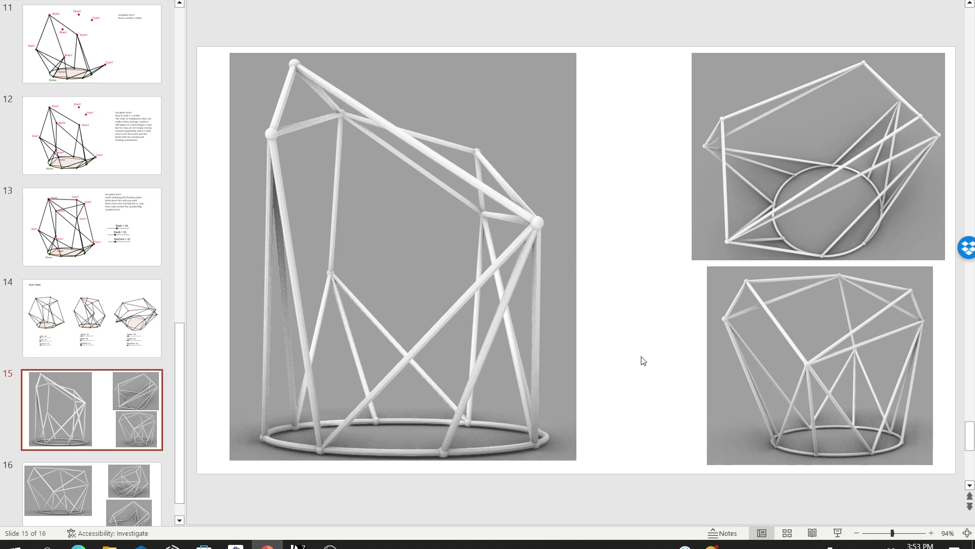
scroll(642, 361, down, 1)
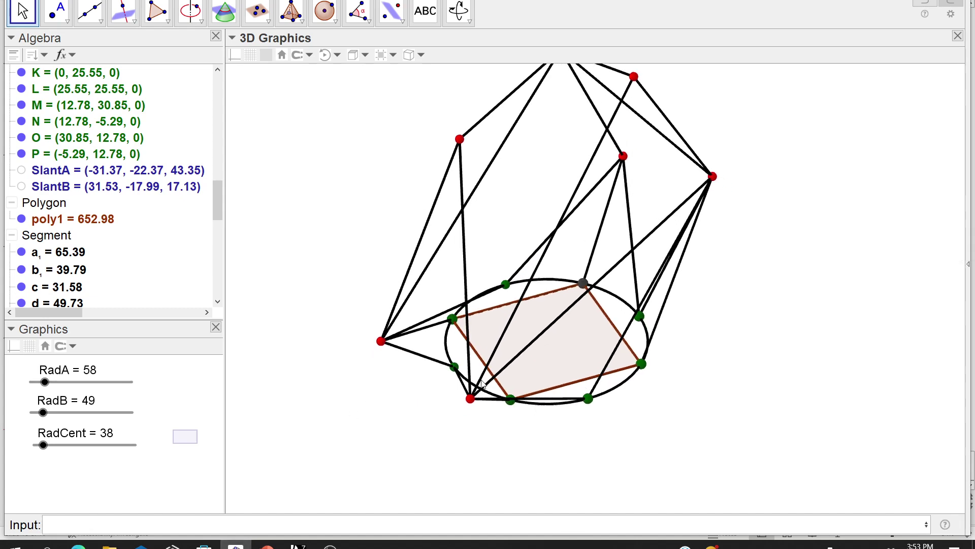
- Select Bbase in the Algebra view and drag it in 3D Graphics to (30.3, 0, 0)
mouse_move(487, 376)
mouse_down()
mouse_move(457, 389)
mouse_move(453, 414)
mouse_move(487, 387)
mouse_up()
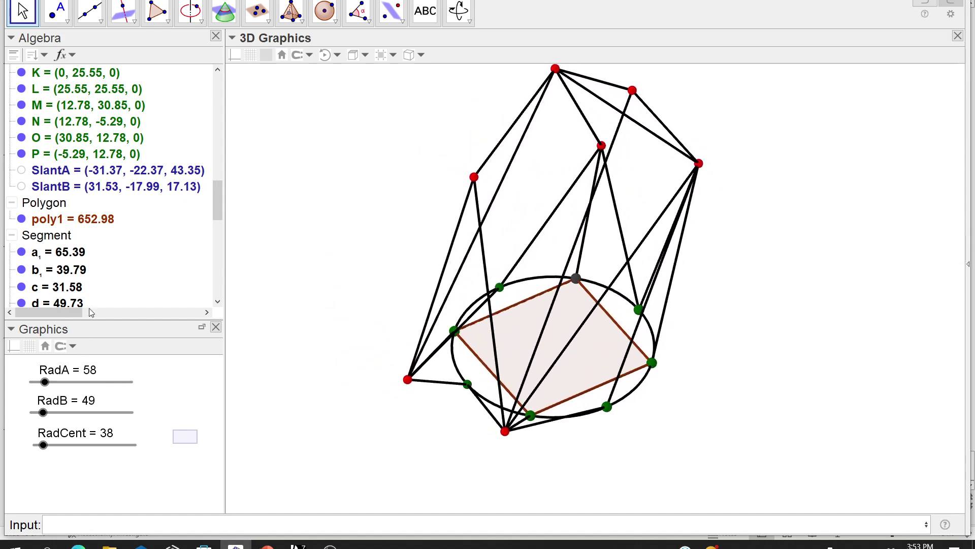
scroll(77, 234, up, 3)
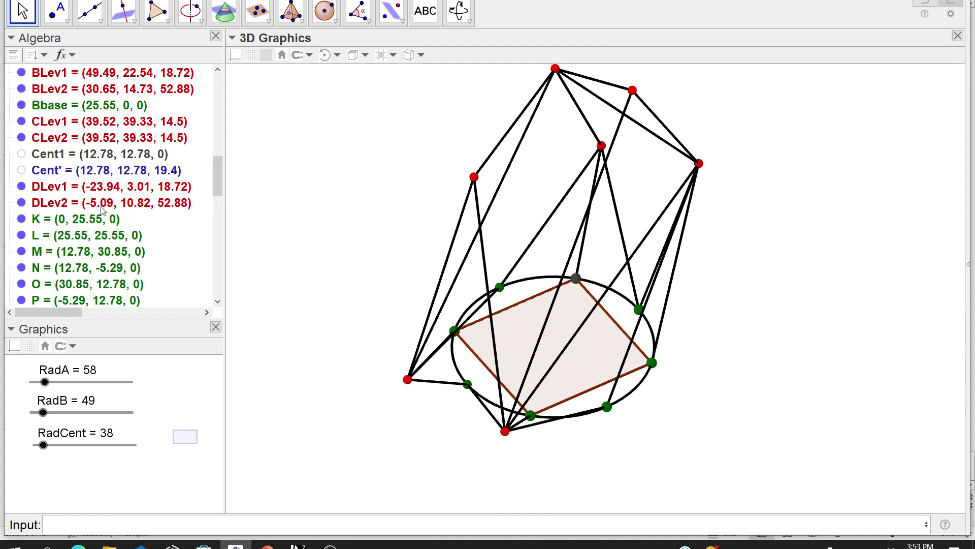
scroll(76, 203, up, 1)
click(21, 155)
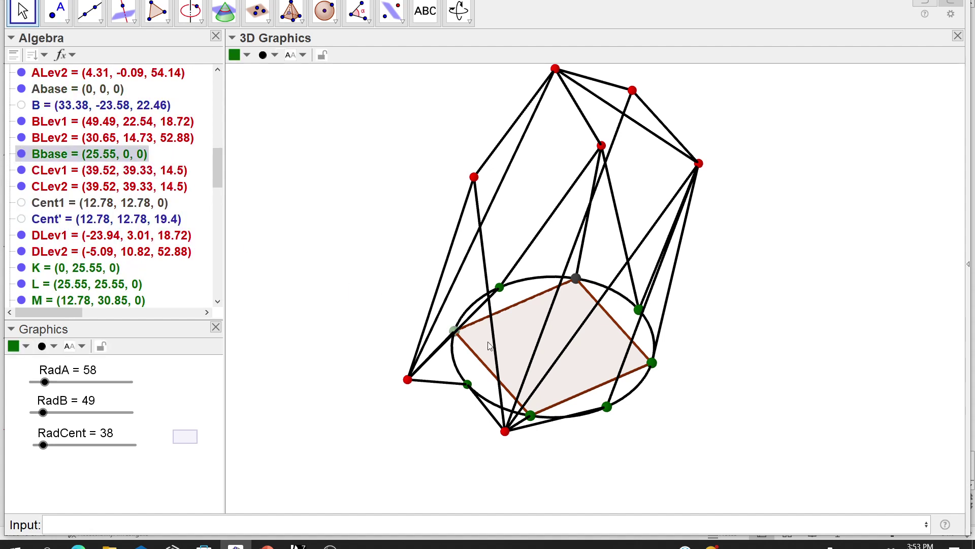
click(456, 334)
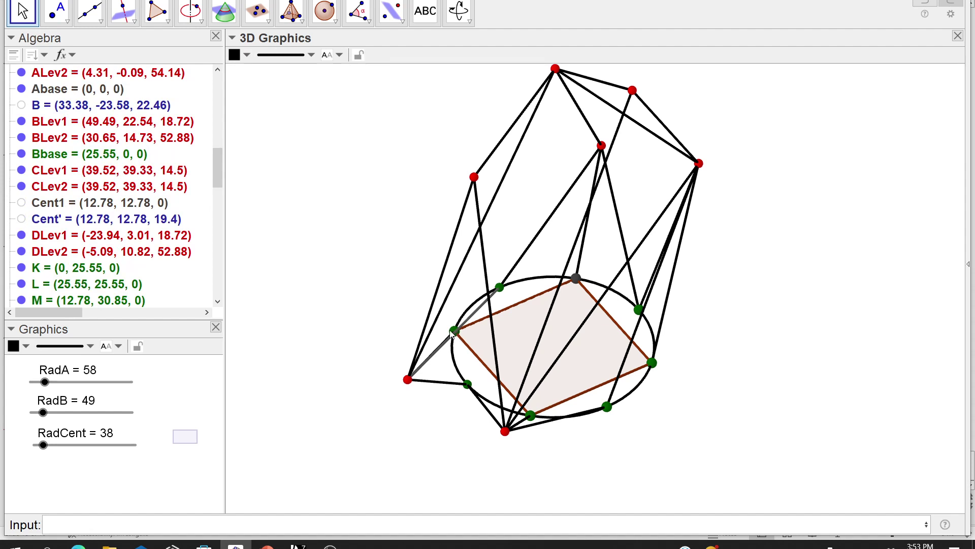
drag(474, 340, 483, 331)
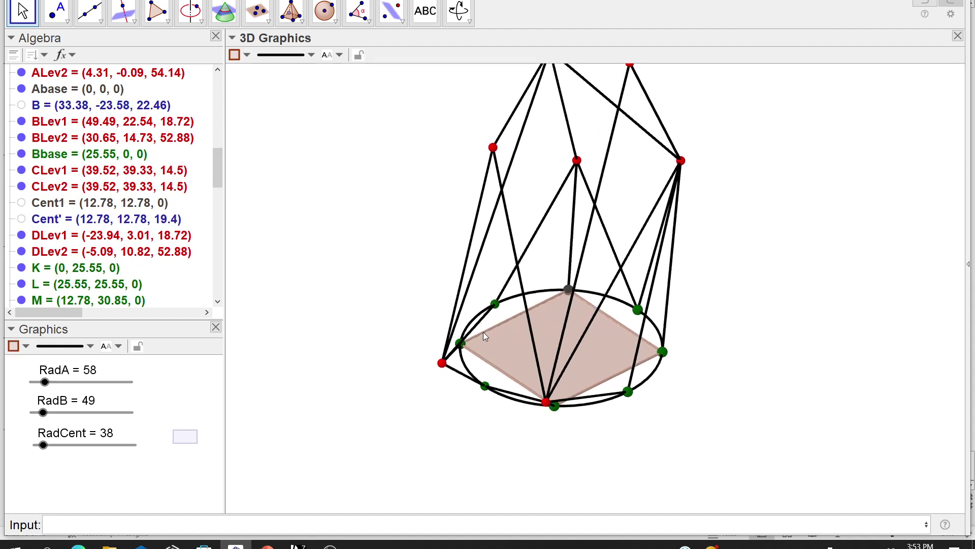
drag(497, 375, 467, 387)
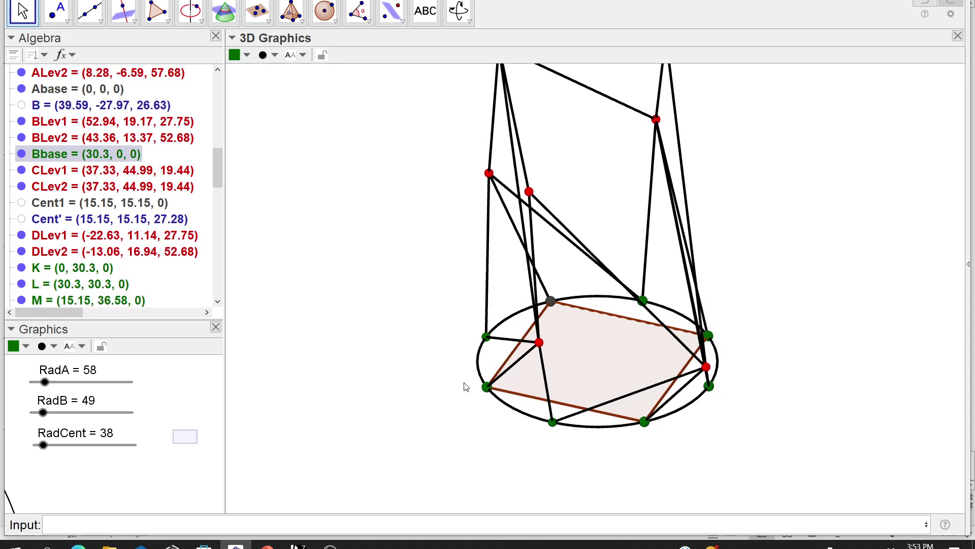
click(430, 299)
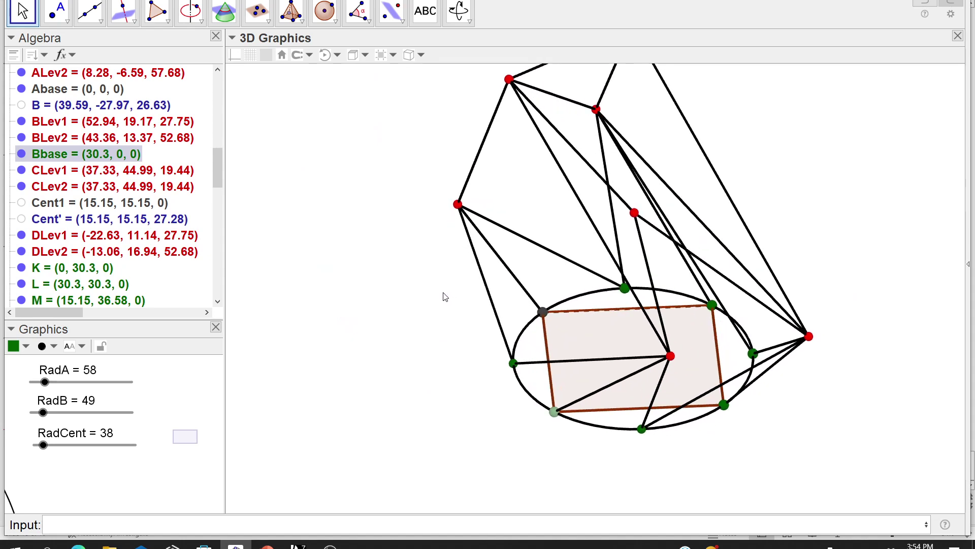
- Make points A, B, Cent1 and Cent' visible in the 3D view
scroll(58, 218, up, 2)
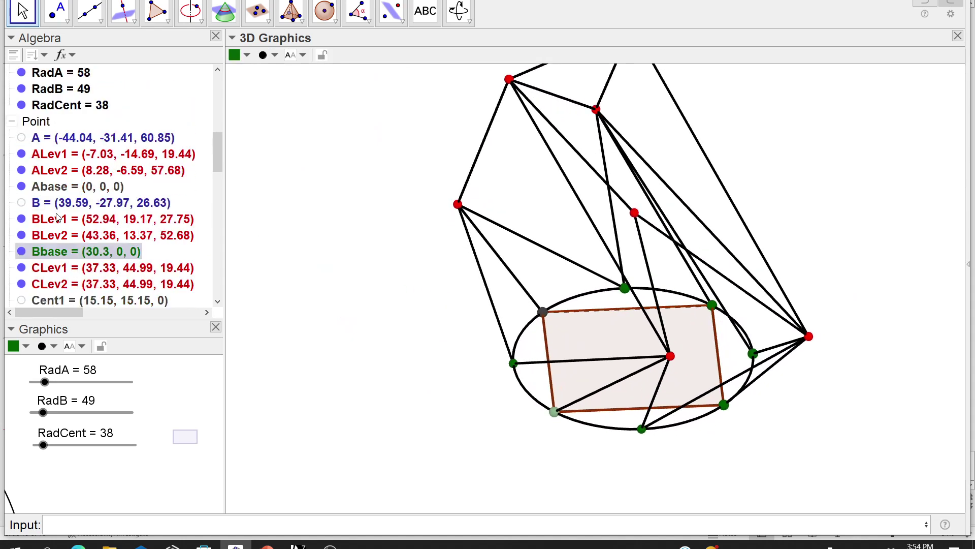
click(22, 138)
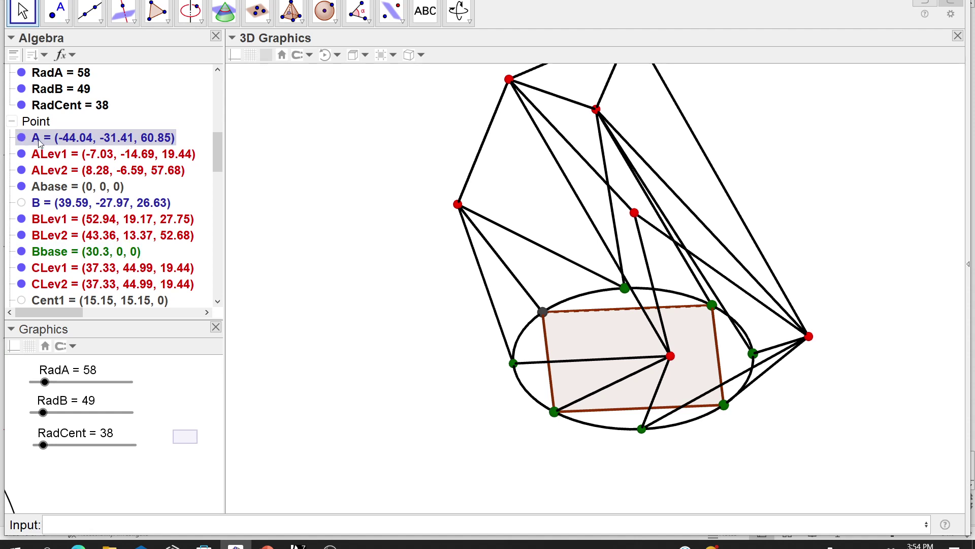
click(385, 209)
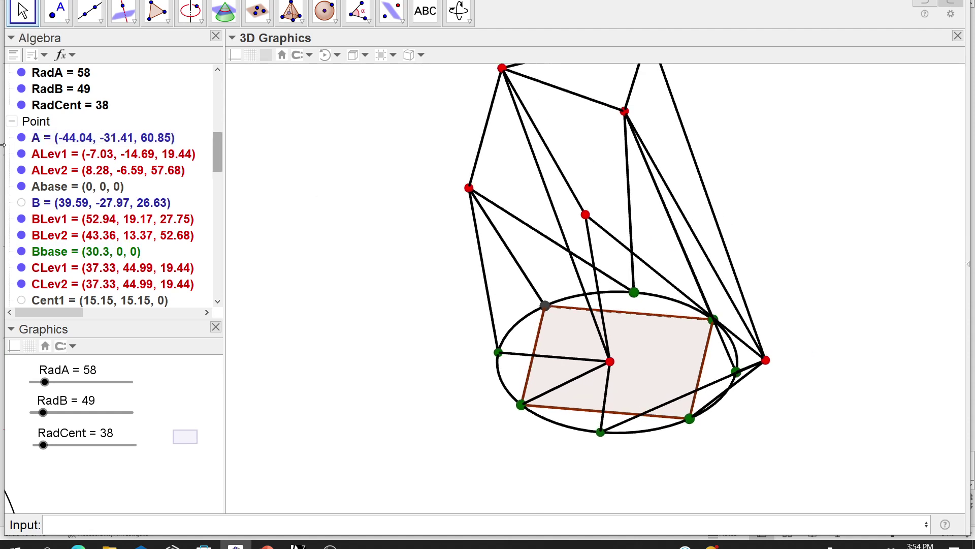
click(22, 139)
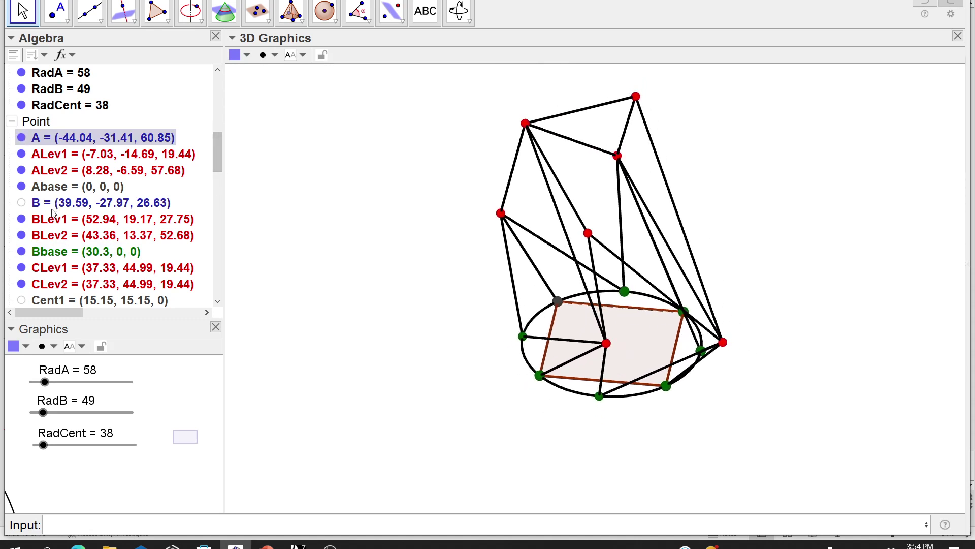
click(22, 203)
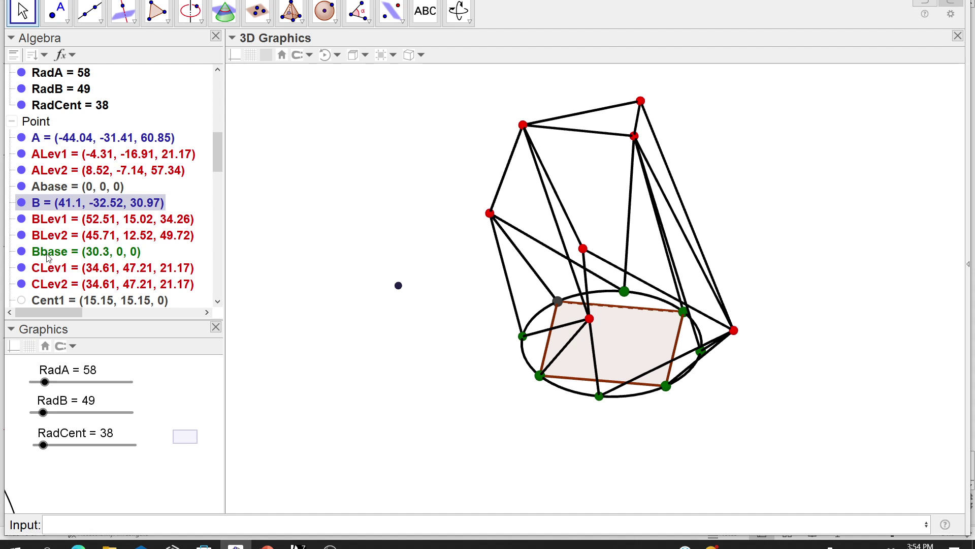
scroll(48, 258, down, 2)
click(21, 203)
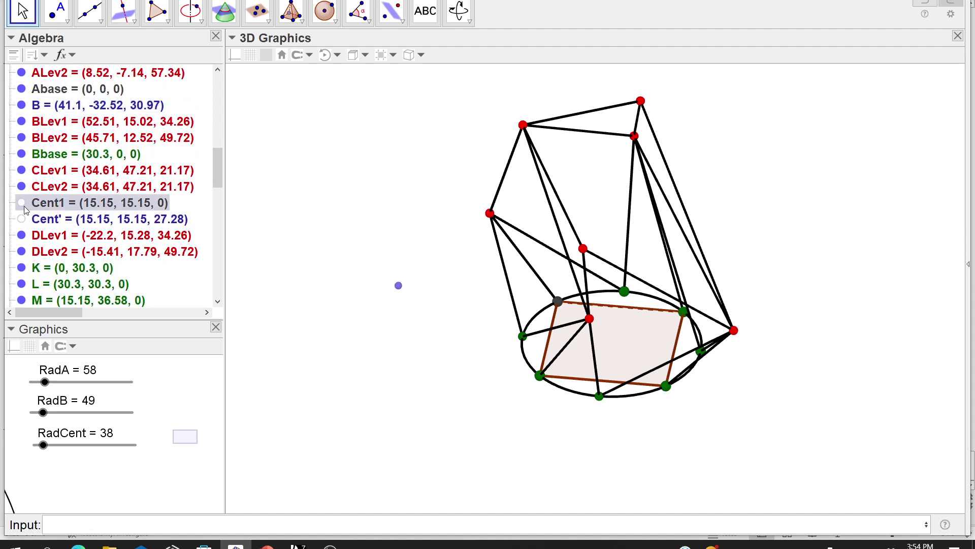
click(21, 219)
- Move Cent' to (15.15, 15.15, 25.55) and rotate the view to stand the shell upright
mouse_move(612, 251)
mouse_down()
mouse_move(611, 181)
mouse_move(613, 281)
mouse_move(615, 258)
mouse_up()
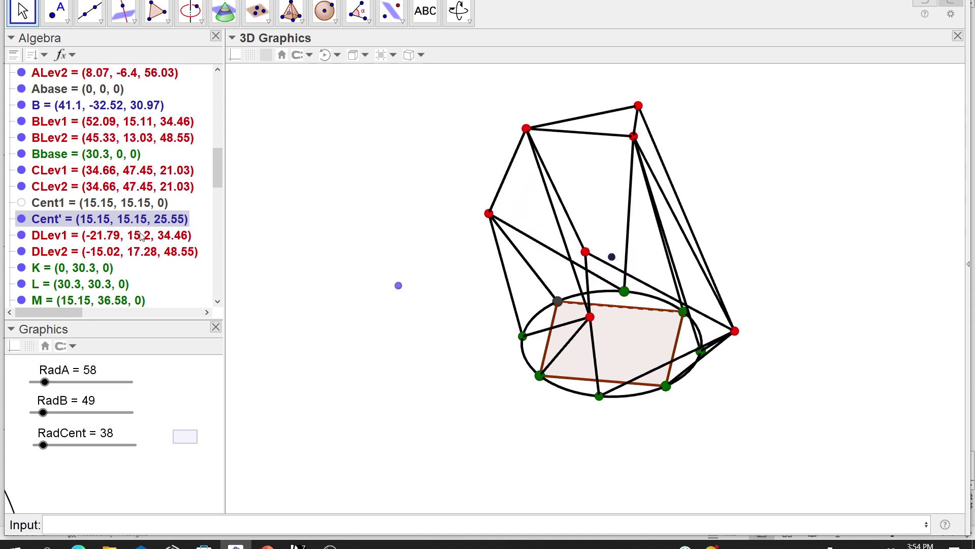
scroll(65, 230, up, 1)
click(24, 92)
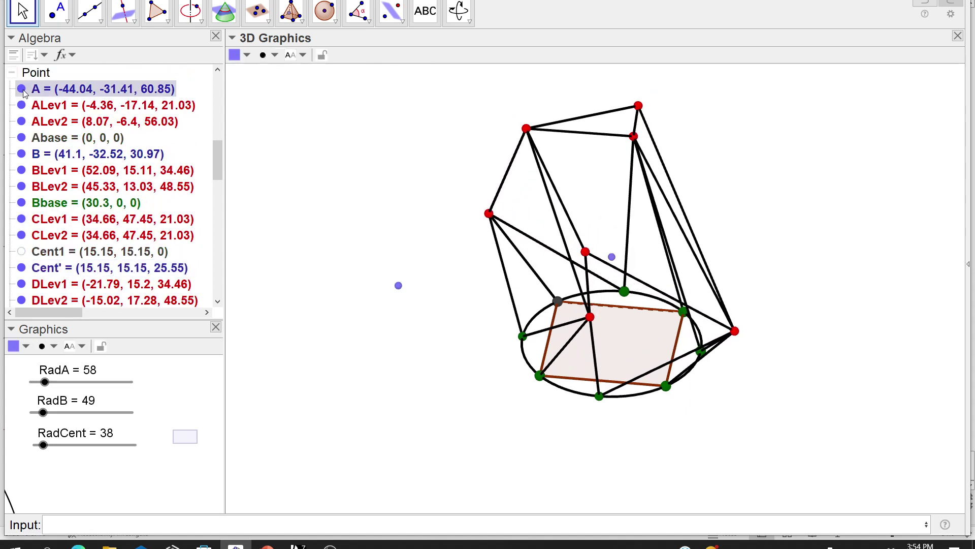
drag(502, 218, 487, 216)
- Show line j and slide point A along it to (-39.66, -28.29, 54.8)
scroll(139, 231, down, 1)
scroll(130, 222, up, 4)
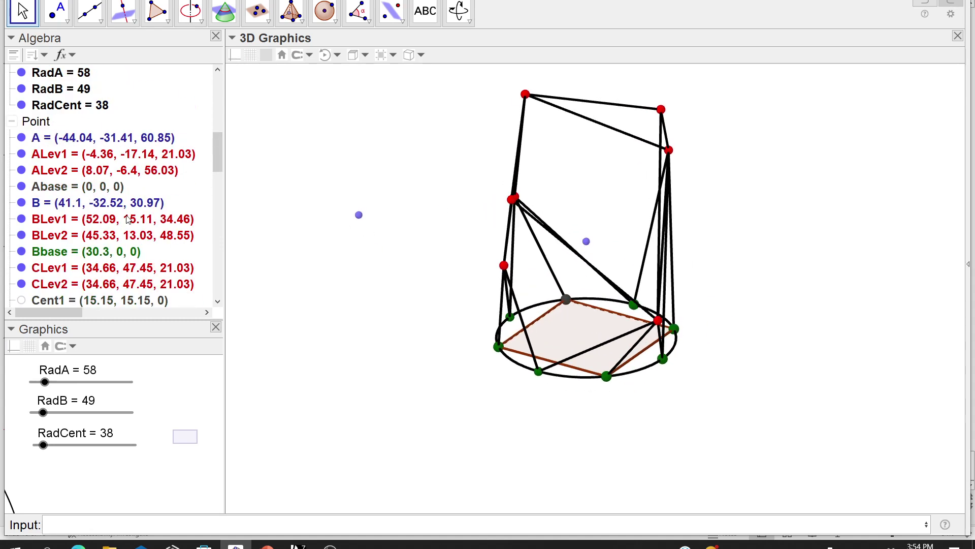
scroll(128, 219, up, 4)
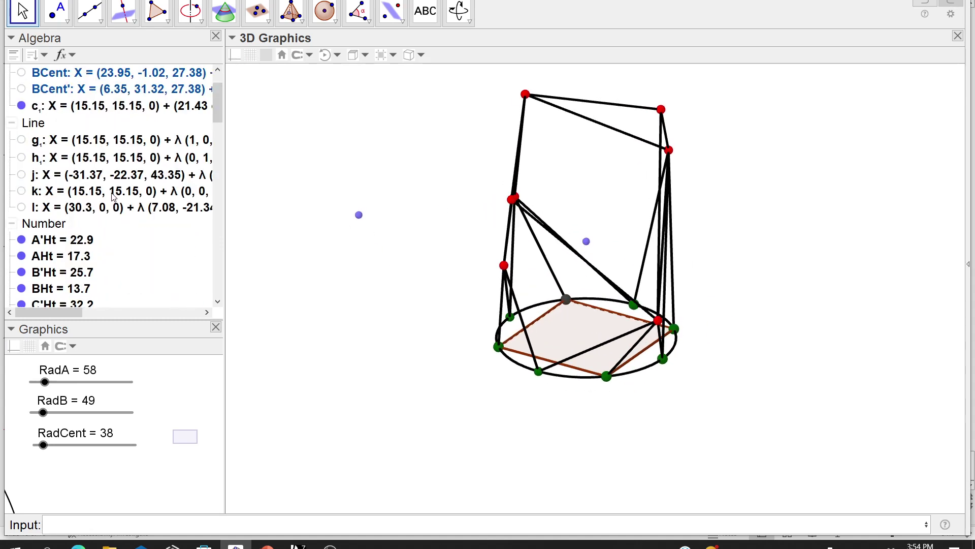
click(22, 175)
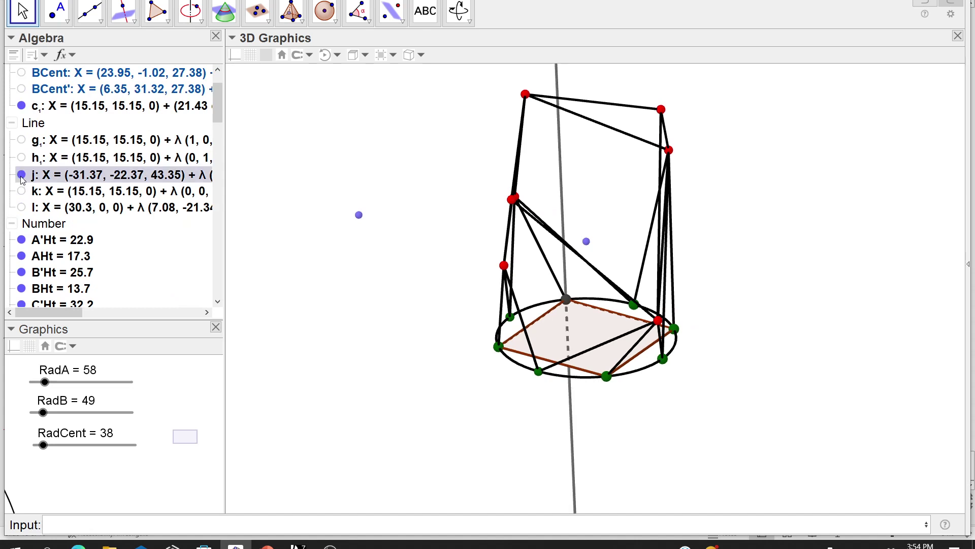
drag(403, 184, 432, 191)
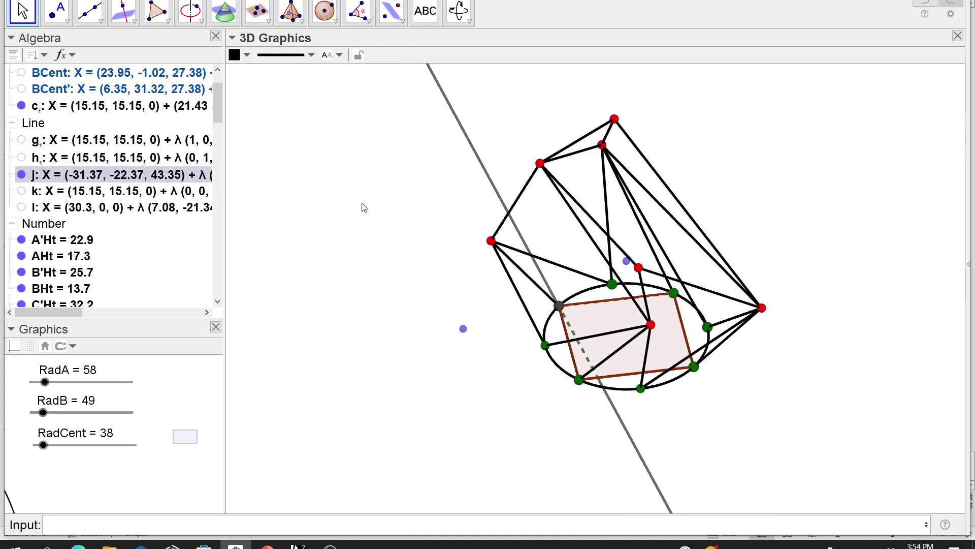
scroll(76, 255, down, 6)
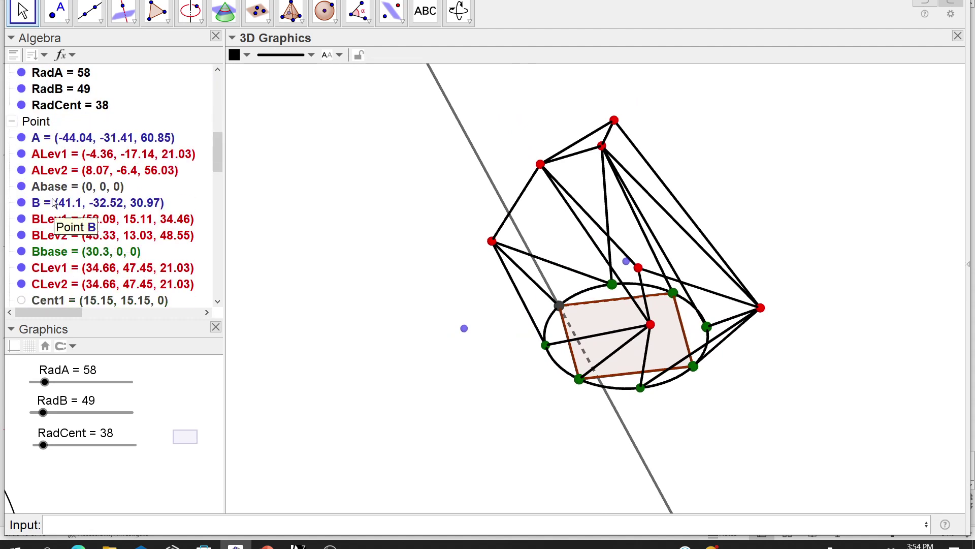
click(23, 139)
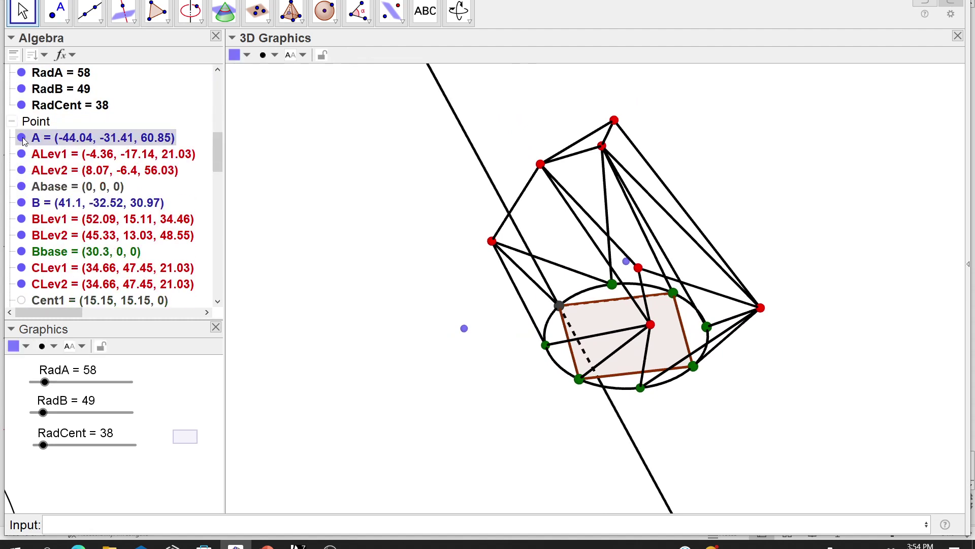
drag(355, 246, 418, 244)
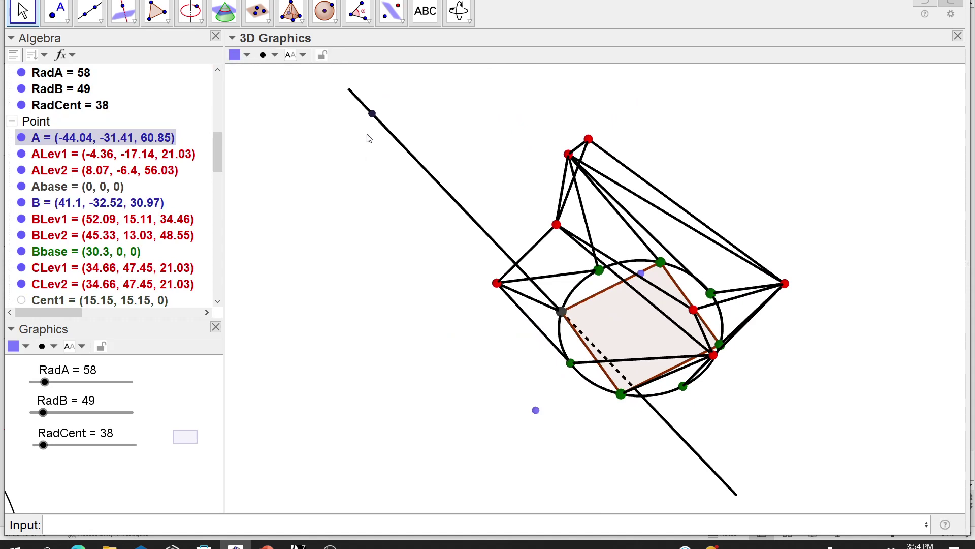
mouse_move(373, 117)
mouse_down()
mouse_move(398, 140)
mouse_move(381, 118)
mouse_up()
drag(470, 235, 503, 294)
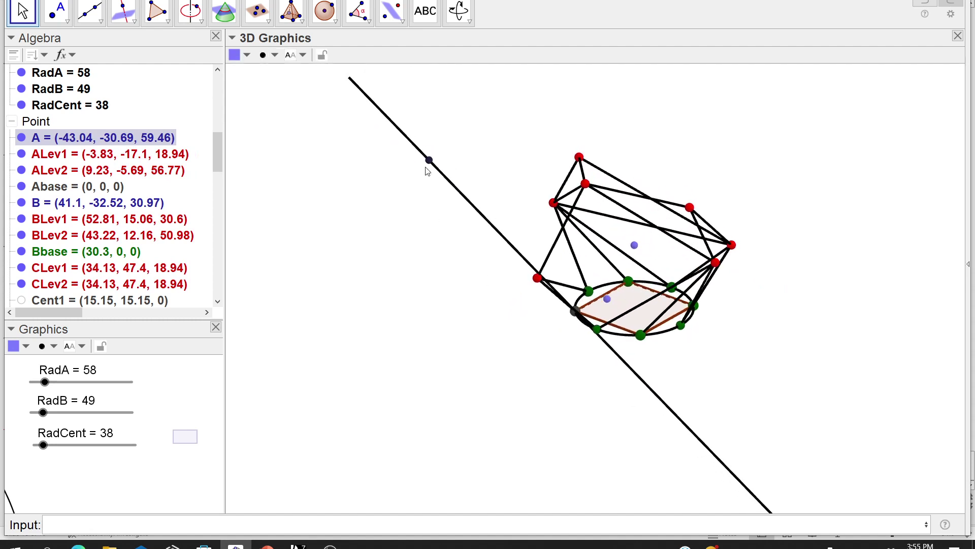
mouse_move(427, 171)
mouse_down()
mouse_move(431, 163)
mouse_move(441, 178)
mouse_up()
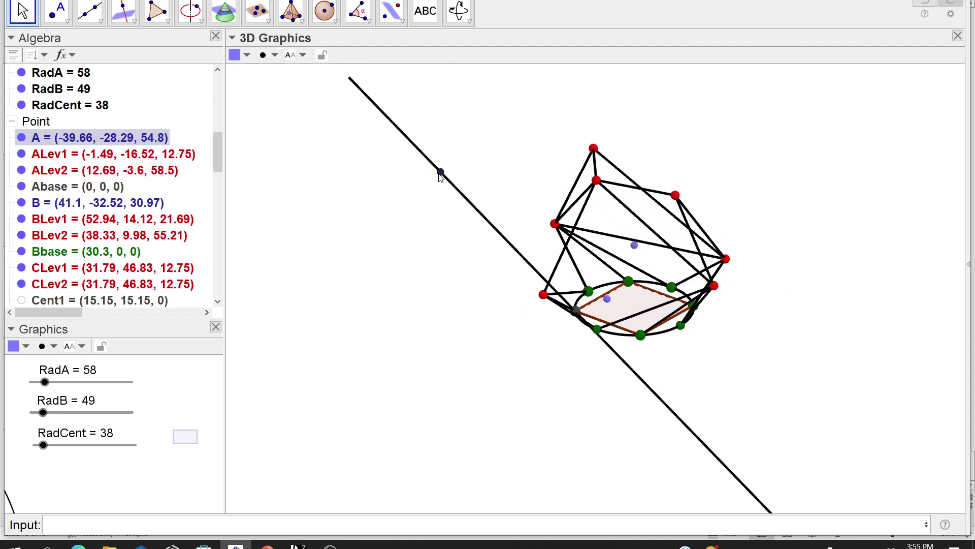
drag(583, 334, 496, 338)
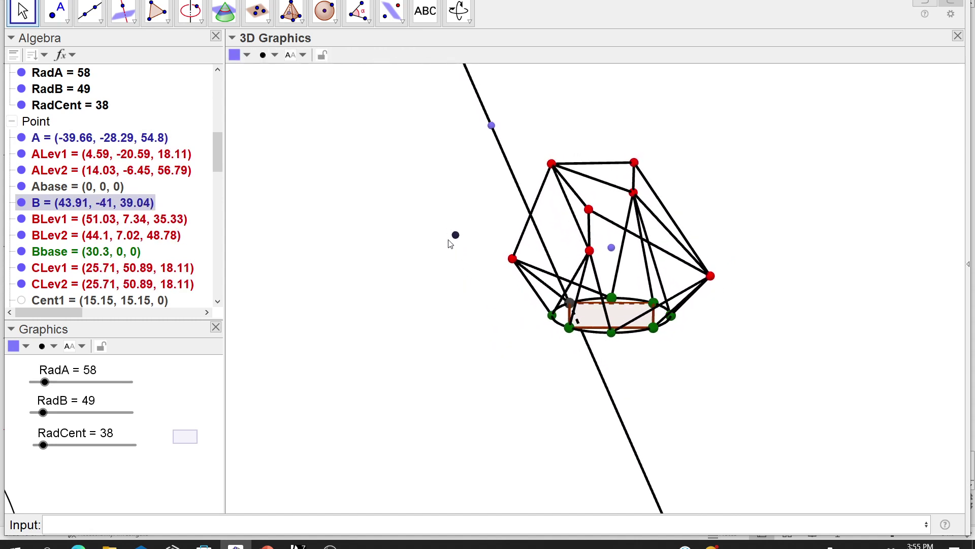
- Move point B to (42.99, -38.22, 36.4) and raise a free point to lift the red level nodes
drag(456, 237, 457, 236)
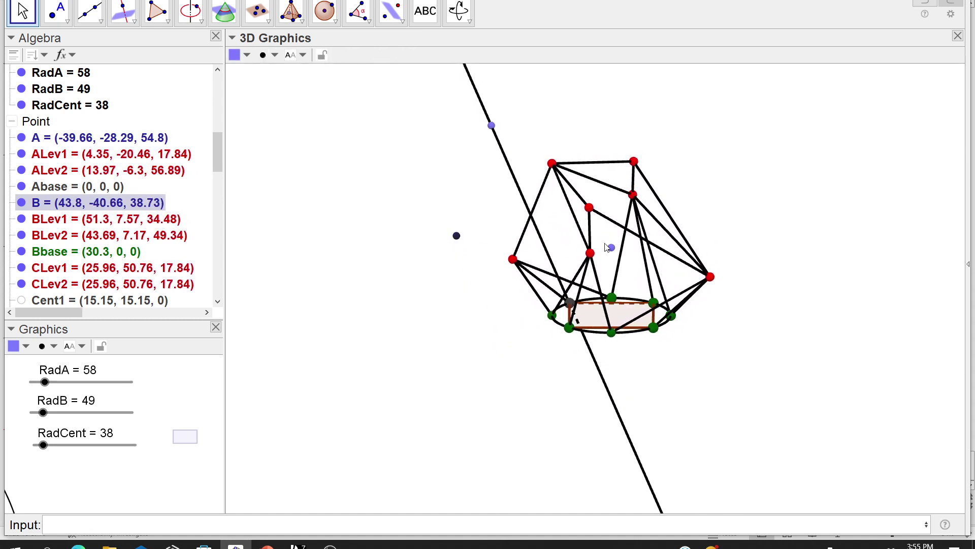
drag(615, 252, 604, 156)
mouse_move(716, 193)
mouse_down()
mouse_move(675, 211)
mouse_move(679, 230)
mouse_move(693, 183)
mouse_move(720, 194)
mouse_up()
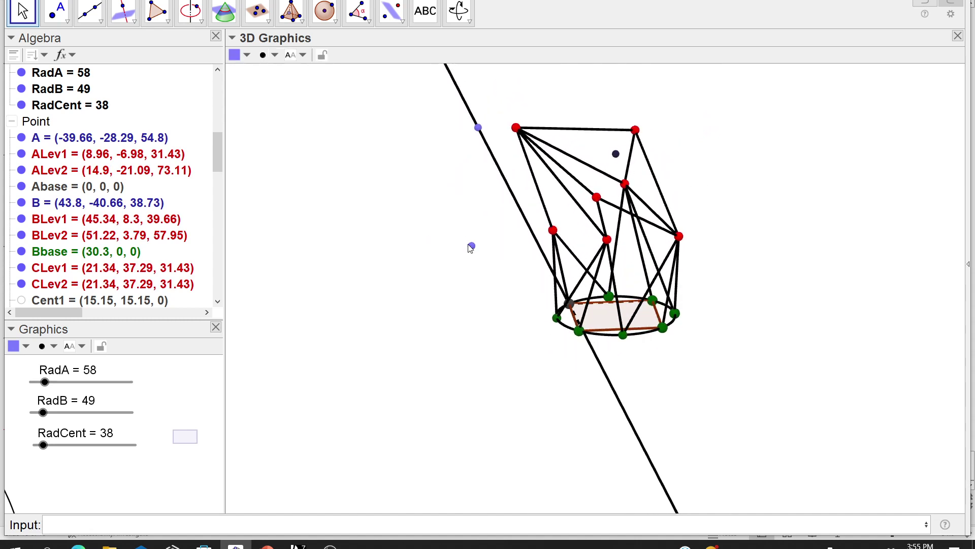
drag(476, 248, 508, 286)
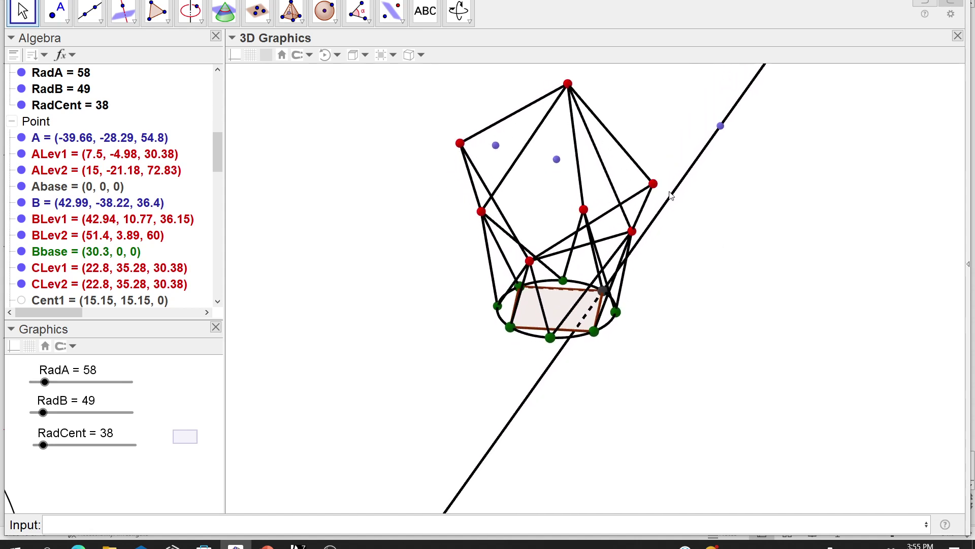
- Save the reshaped construction under an edited .ggb file name in the Stability folder
click(12, 0)
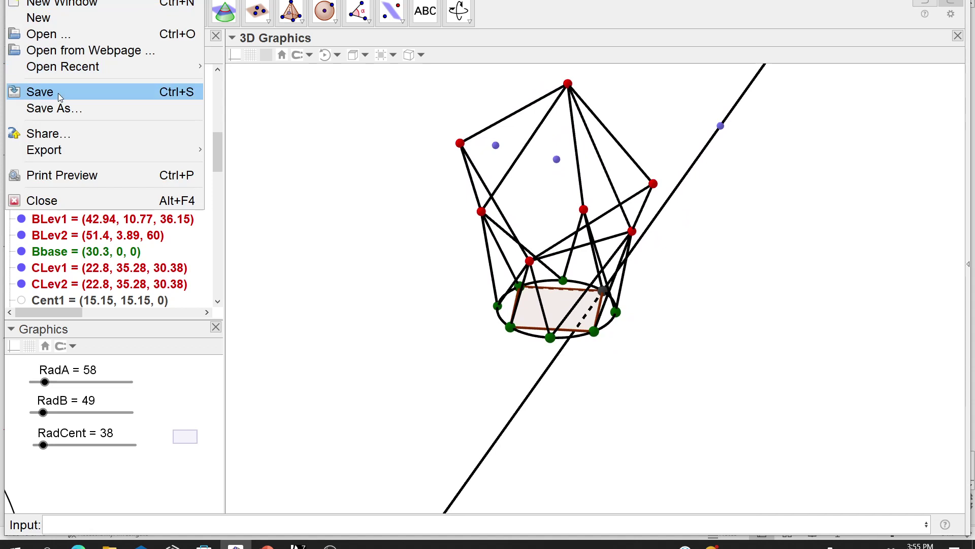
click(58, 109)
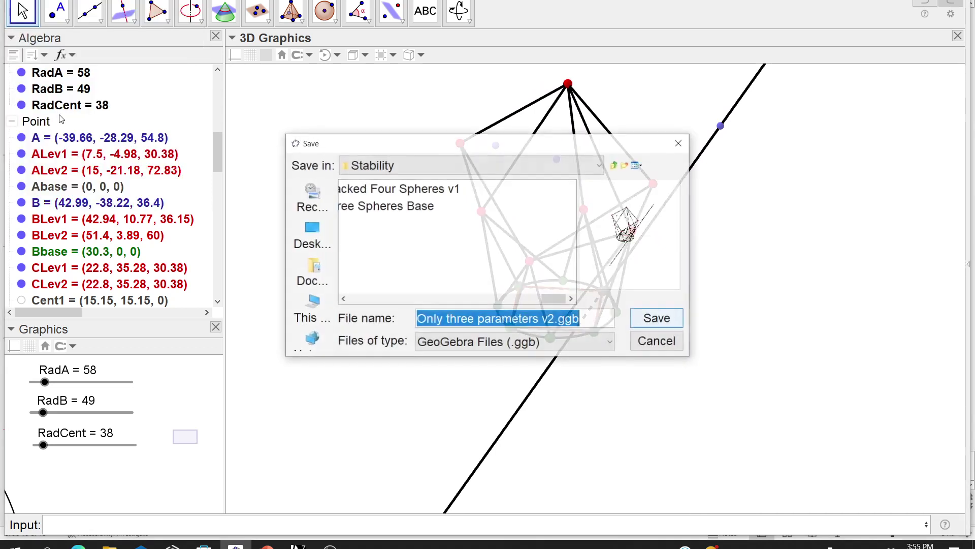
click(544, 319)
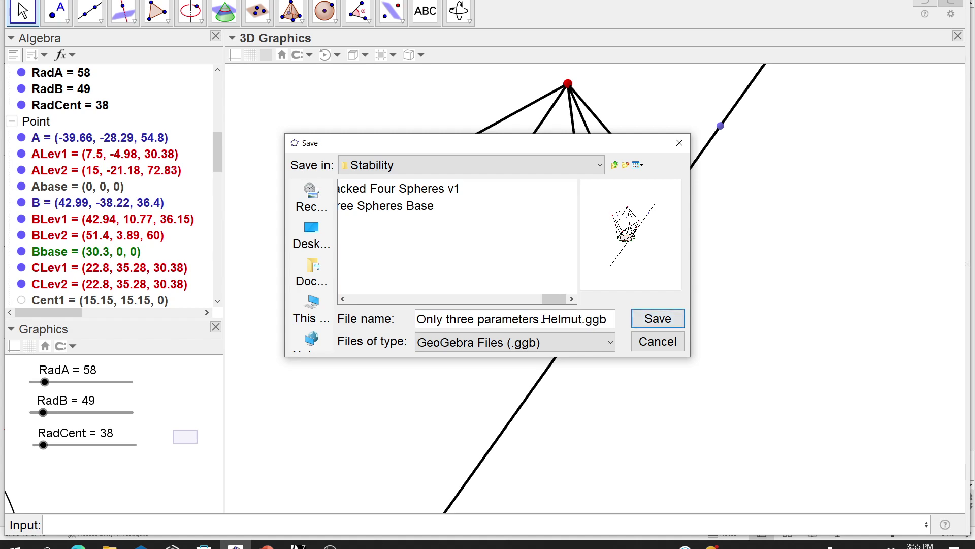
click(664, 324)
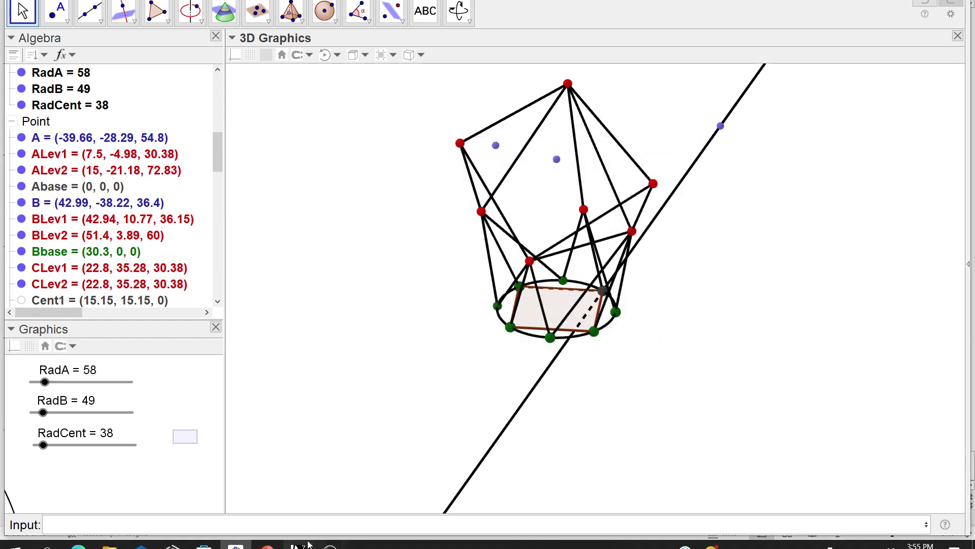
- Bring the OBS Studio window in front of GeoGebra from the taskbar
click(331, 545)
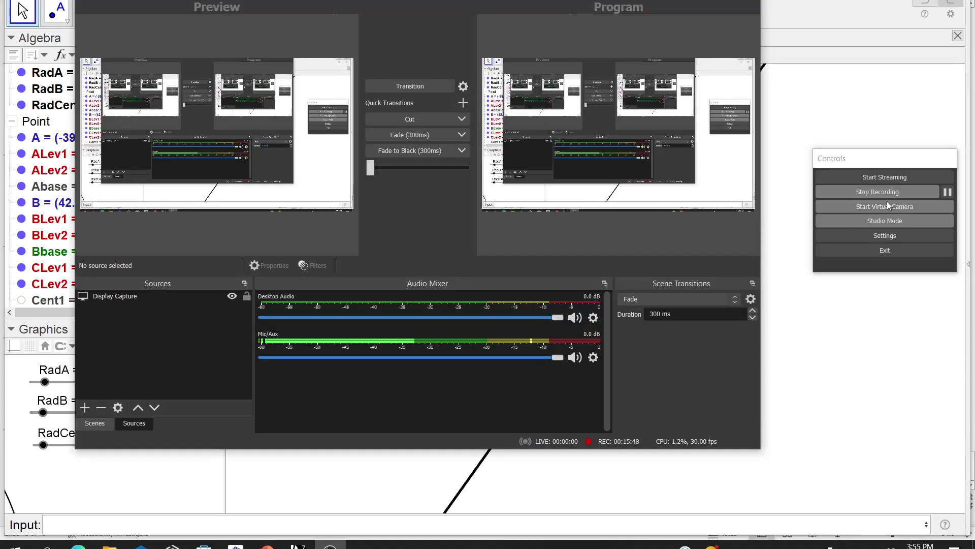